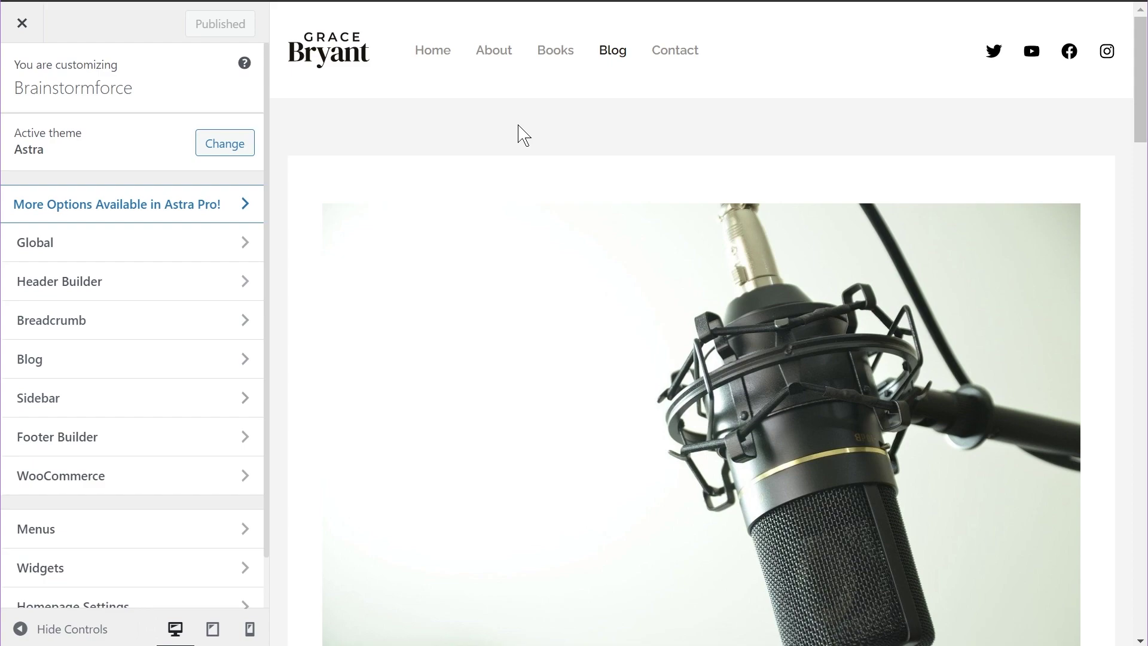
Switch on Enable Related Posts under Blog > Single Post so related post thumbnails appear.
{"action": "scroll", "coordinate": [711, 205], "scroll_direction": "down", "scroll_amount": 10}
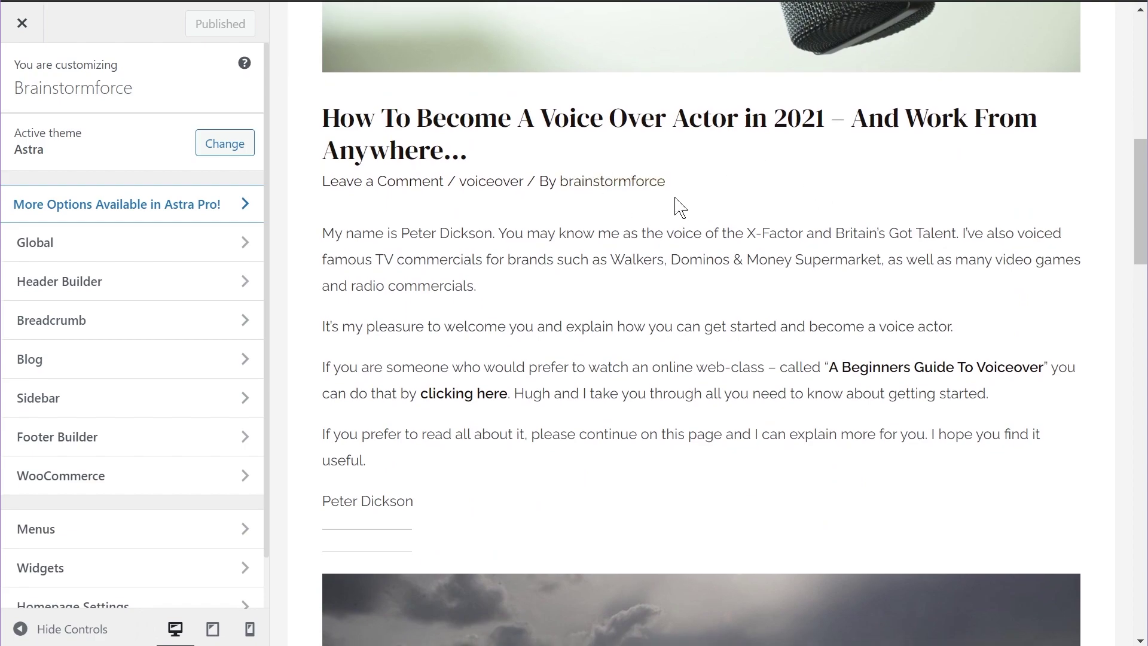
{"action": "scroll", "coordinate": [592, 263], "scroll_direction": "up", "scroll_amount": 3}
{"action": "scroll", "coordinate": [642, 297], "scroll_direction": "up", "scroll_amount": 6}
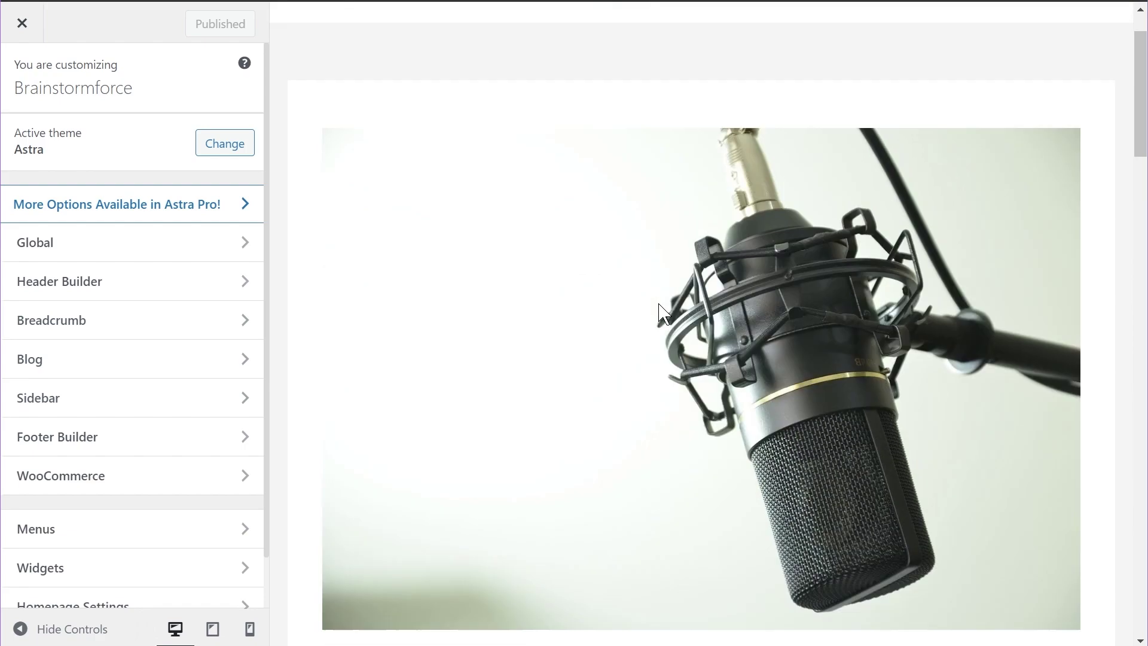
{"action": "scroll", "coordinate": [661, 310], "scroll_direction": "up", "scroll_amount": 2}
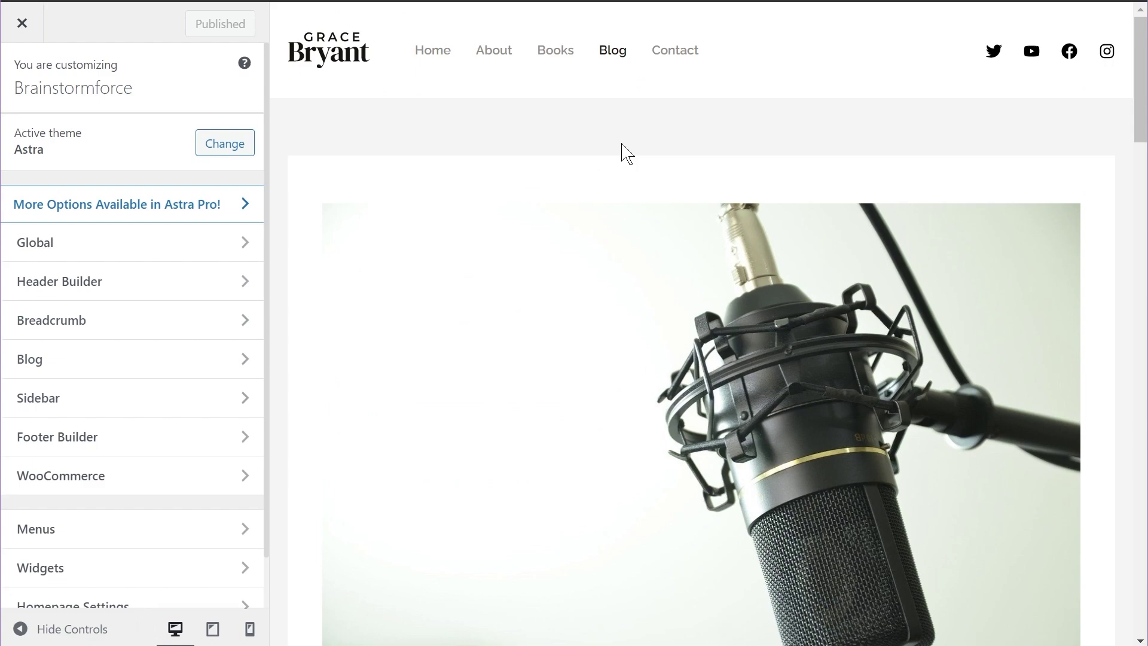
{"action": "left_click", "coordinate": [143, 362]}
{"action": "left_click", "coordinate": [70, 186]}
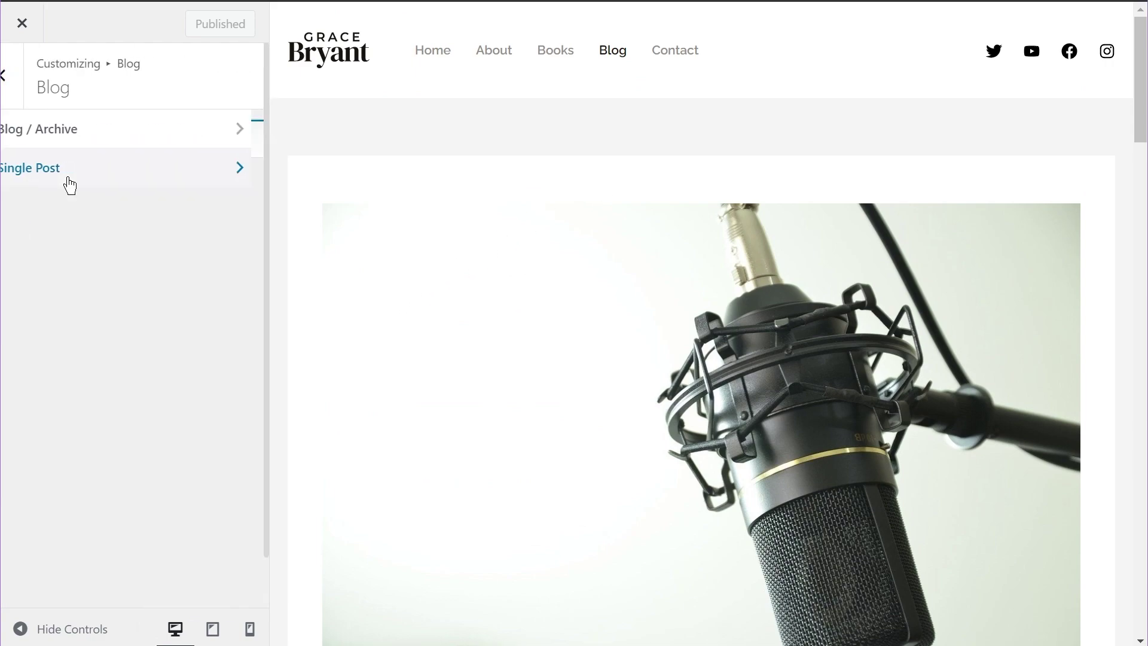
{"action": "scroll", "coordinate": [546, 220], "scroll_direction": "down", "scroll_amount": 10}
{"action": "scroll", "coordinate": [542, 212], "scroll_direction": "down", "scroll_amount": 10}
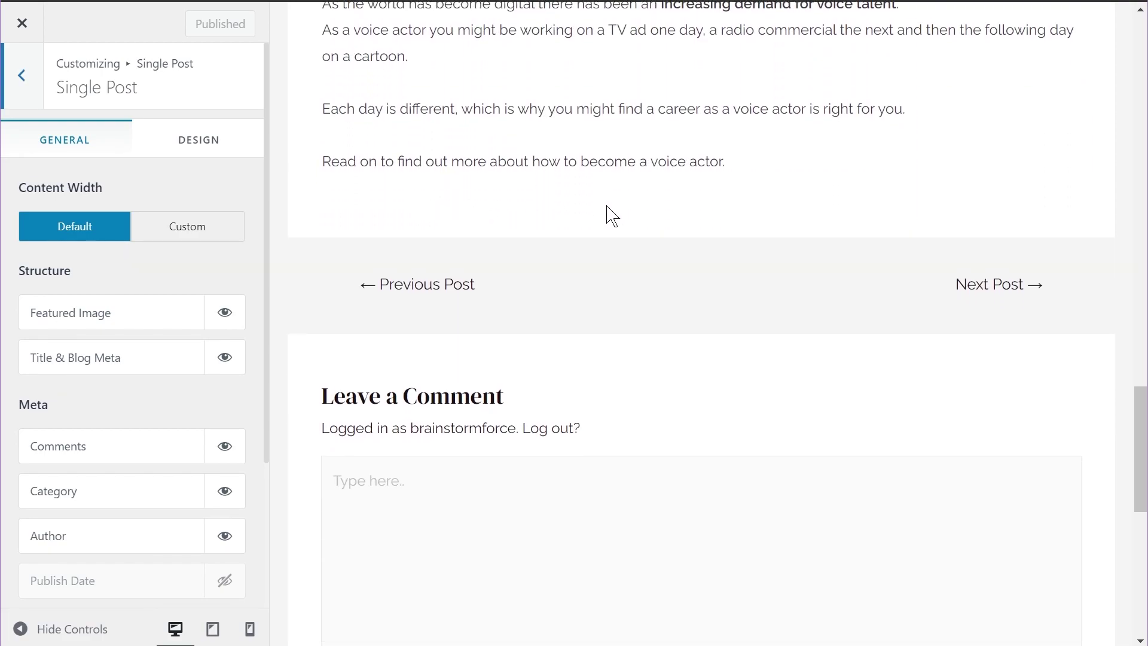
{"action": "scroll", "coordinate": [205, 264], "scroll_direction": "down", "scroll_amount": 3}
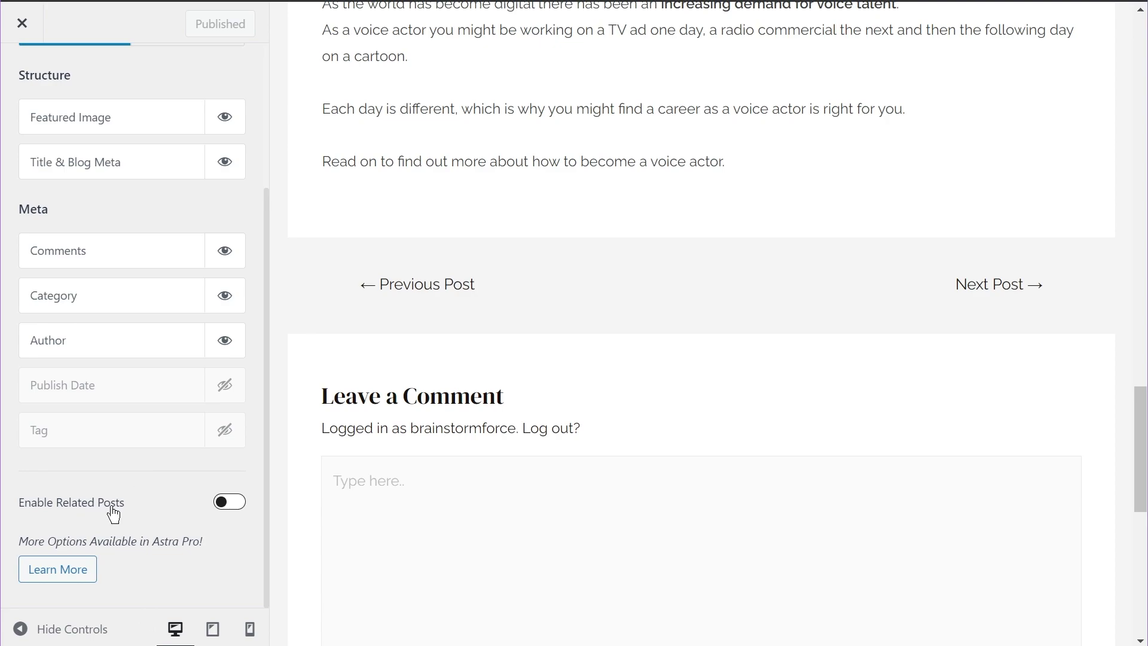
{"action": "left_click", "coordinate": [218, 505]}
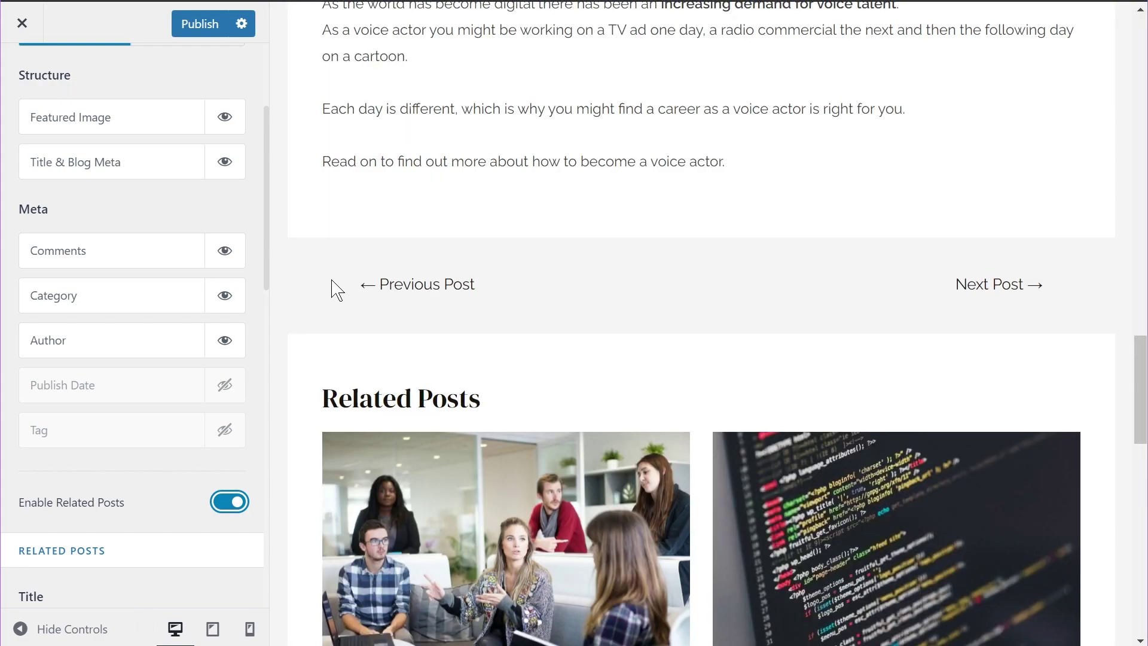
{"action": "scroll", "coordinate": [333, 289], "scroll_direction": "down", "scroll_amount": 5}
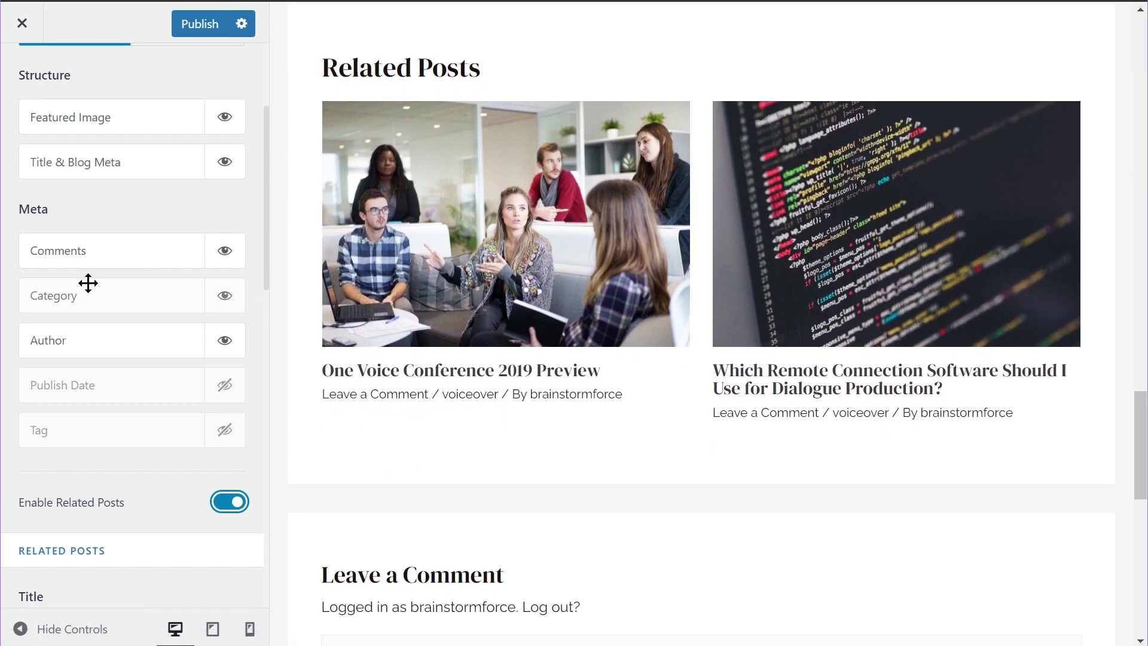
{"action": "scroll", "coordinate": [90, 282], "scroll_direction": "down", "scroll_amount": 5}
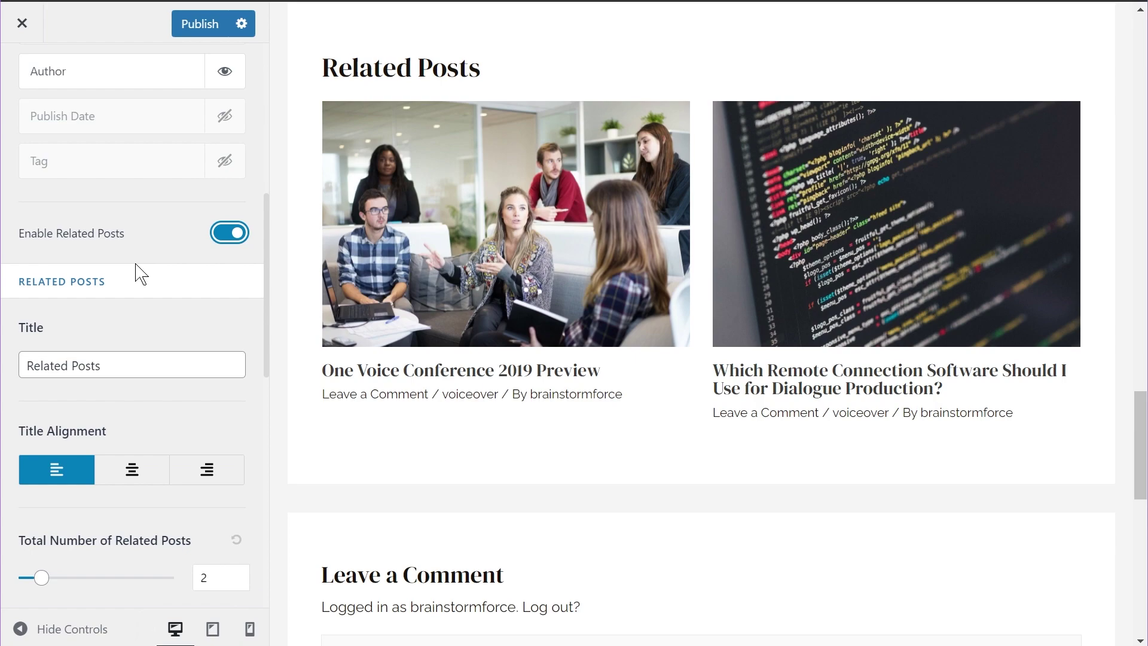
{"action": "scroll", "coordinate": [138, 269], "scroll_direction": "down", "scroll_amount": 1}
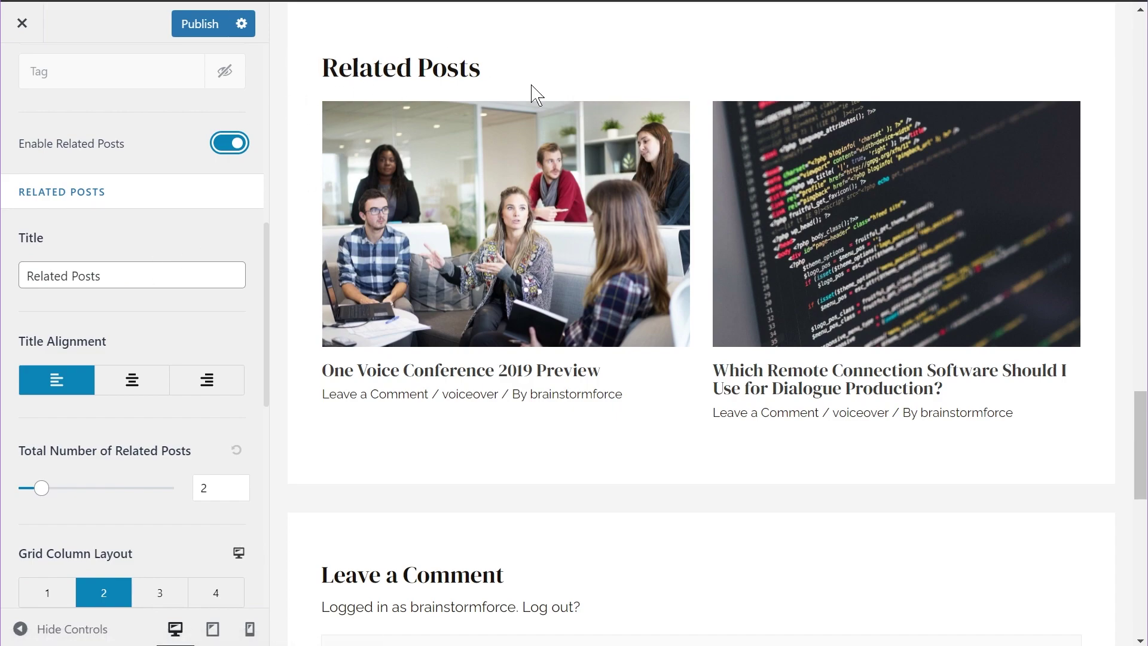
Replace the related posts heading text with 'Read More'.
{"action": "left_click", "coordinate": [107, 272]}
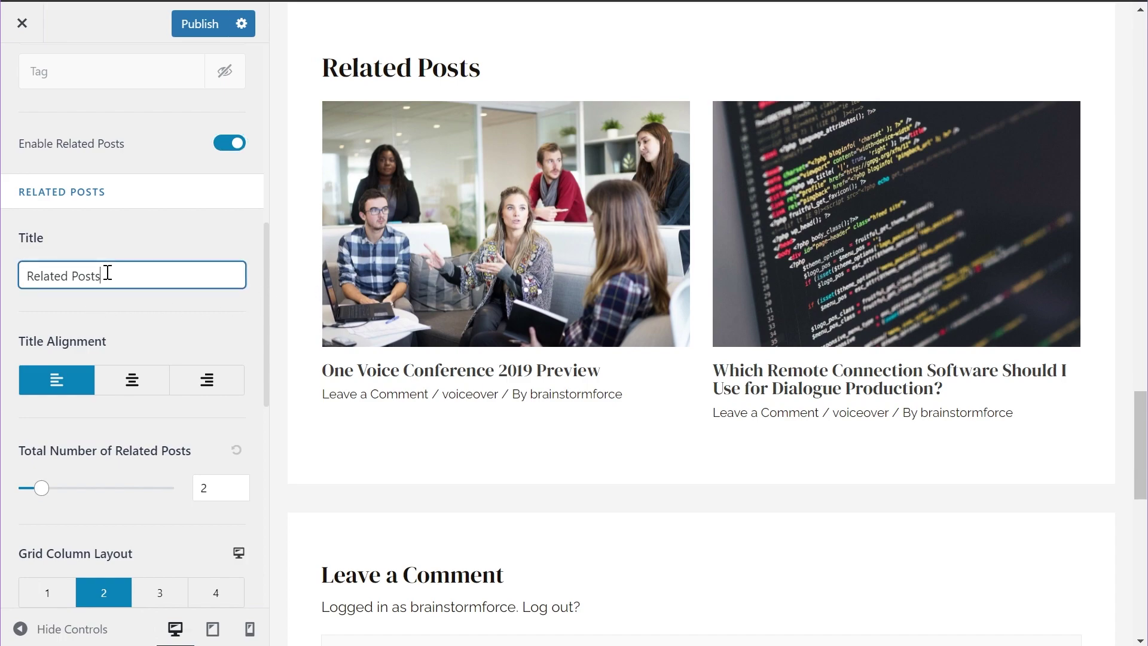
{"action": "key", "text": "ctrl+a"}
{"action": "type", "text": "Read More"}
{"action": "left_click", "coordinate": [133, 242]}
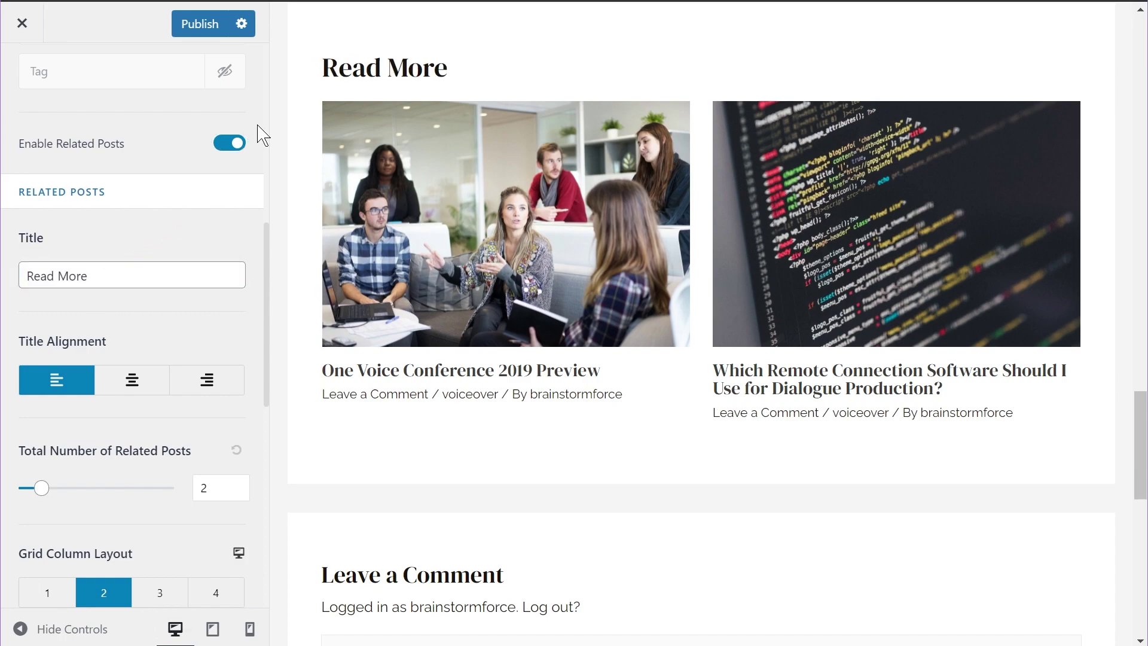
Try centre and right Title Alignment for the heading, then set it back to left.
{"action": "mouse_move", "coordinate": [339, 75]}
{"action": "left_click", "coordinate": [134, 383]}
{"action": "left_click", "coordinate": [224, 388]}
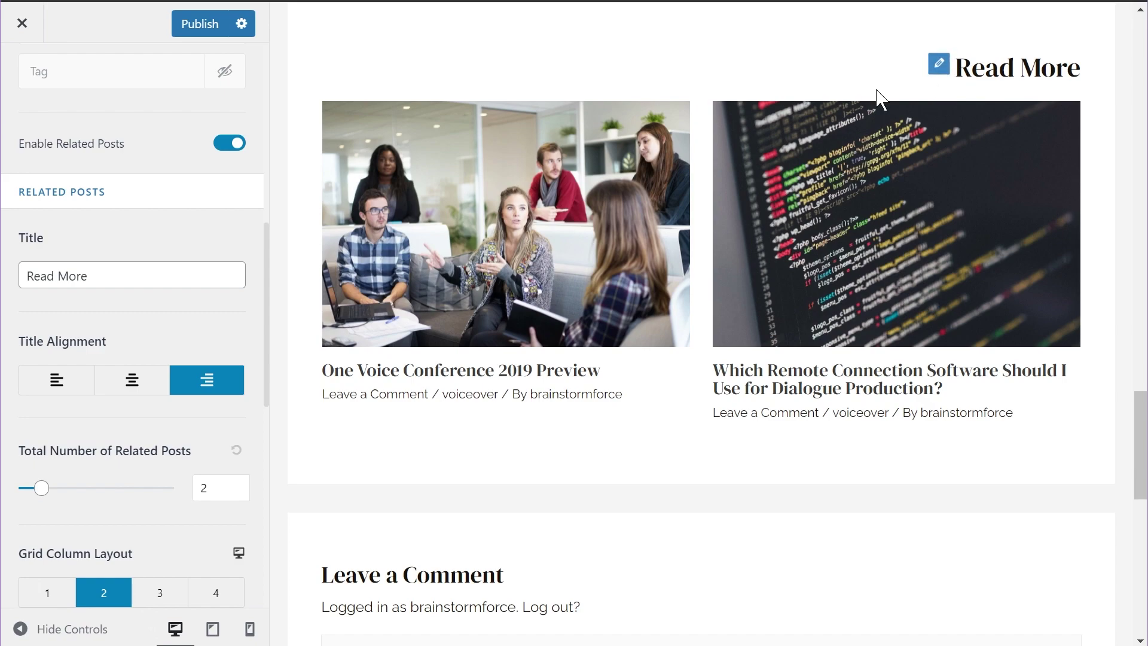
{"action": "left_click", "coordinate": [59, 388]}
{"action": "scroll", "coordinate": [260, 281], "scroll_direction": "down", "scroll_amount": 1}
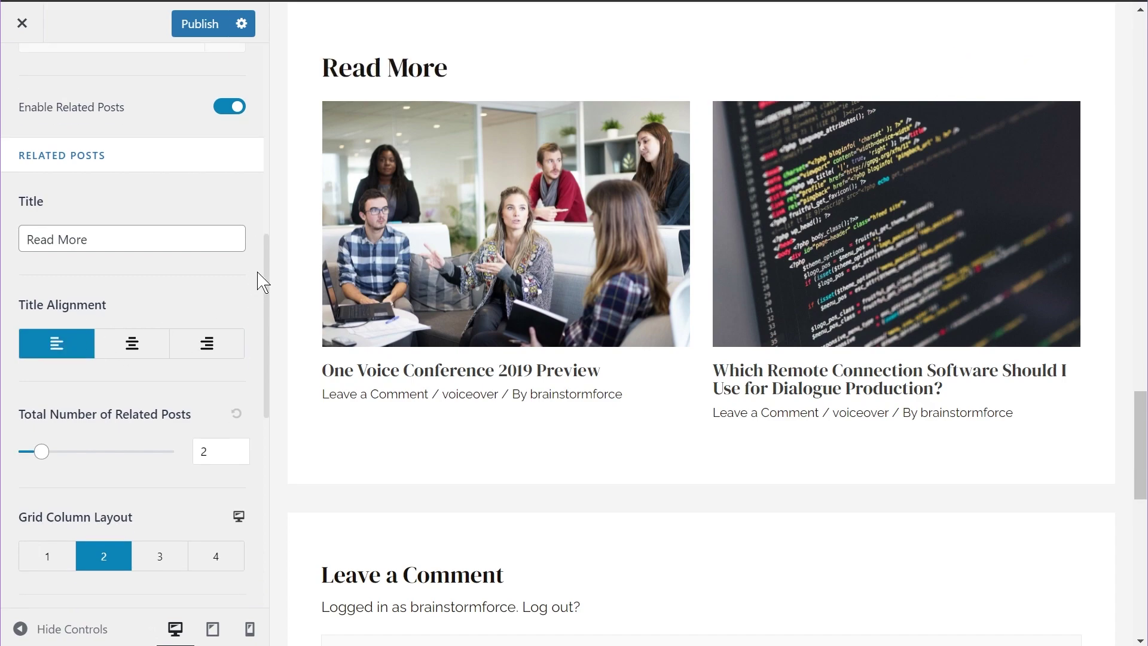
{"action": "scroll", "coordinate": [262, 281], "scroll_direction": "down", "scroll_amount": 3}
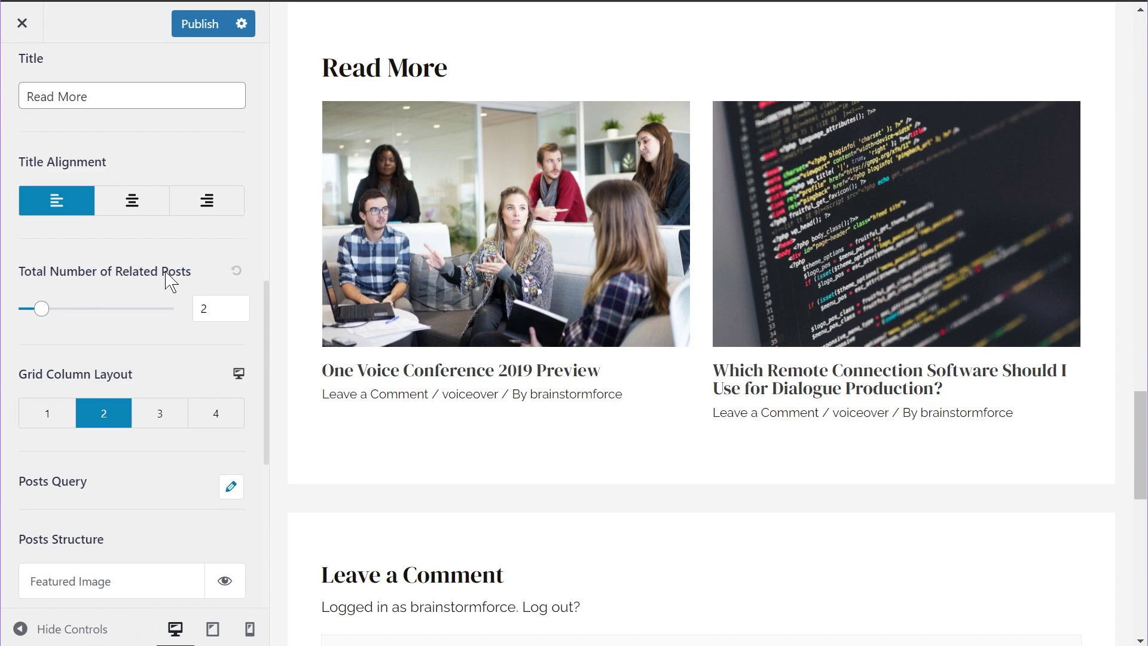
{"action": "scroll", "coordinate": [171, 278], "scroll_direction": "down", "scroll_amount": 3}
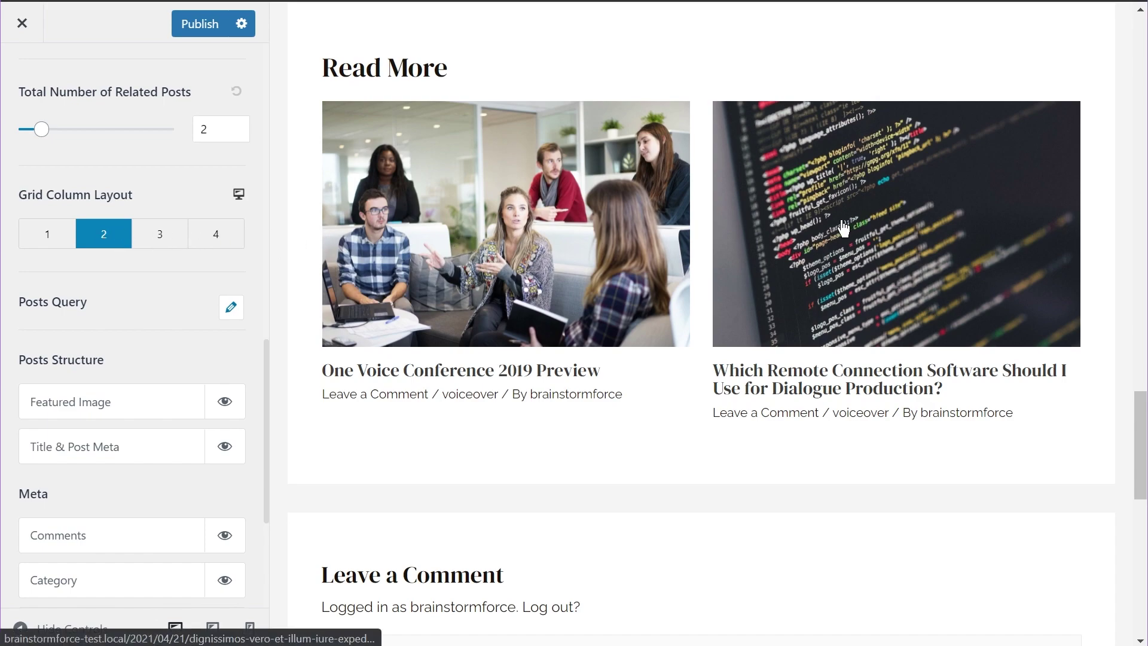
Set the tablet Grid Column Layout for related posts to 1 column.
{"action": "left_click", "coordinate": [238, 198]}
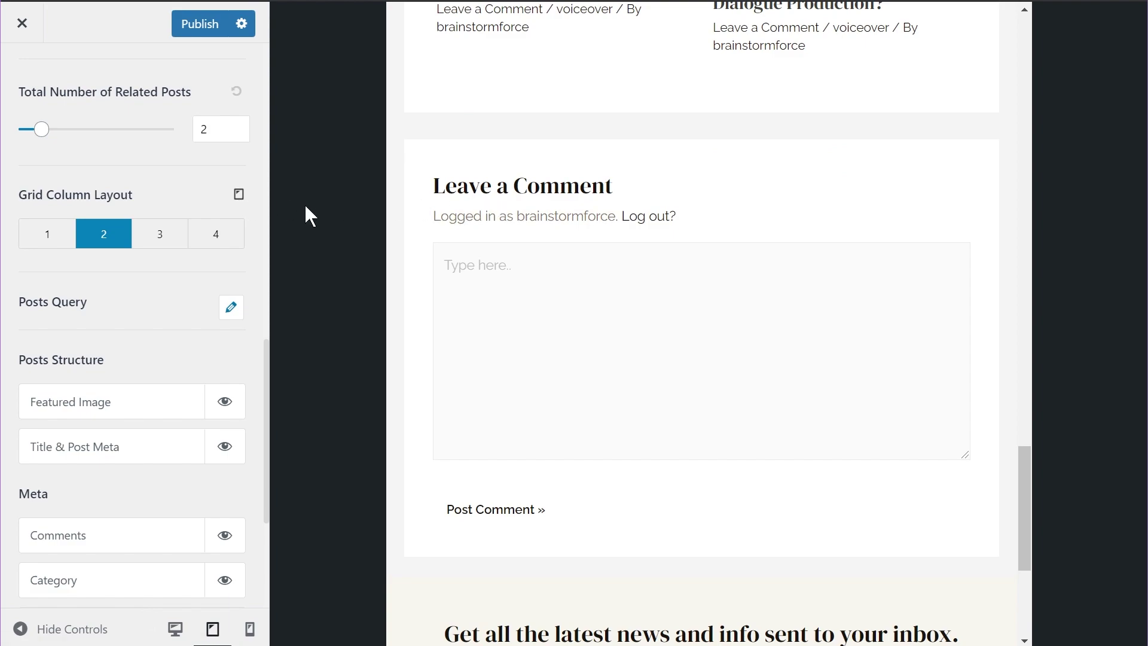
{"action": "scroll", "coordinate": [641, 226], "scroll_direction": "up", "scroll_amount": 5}
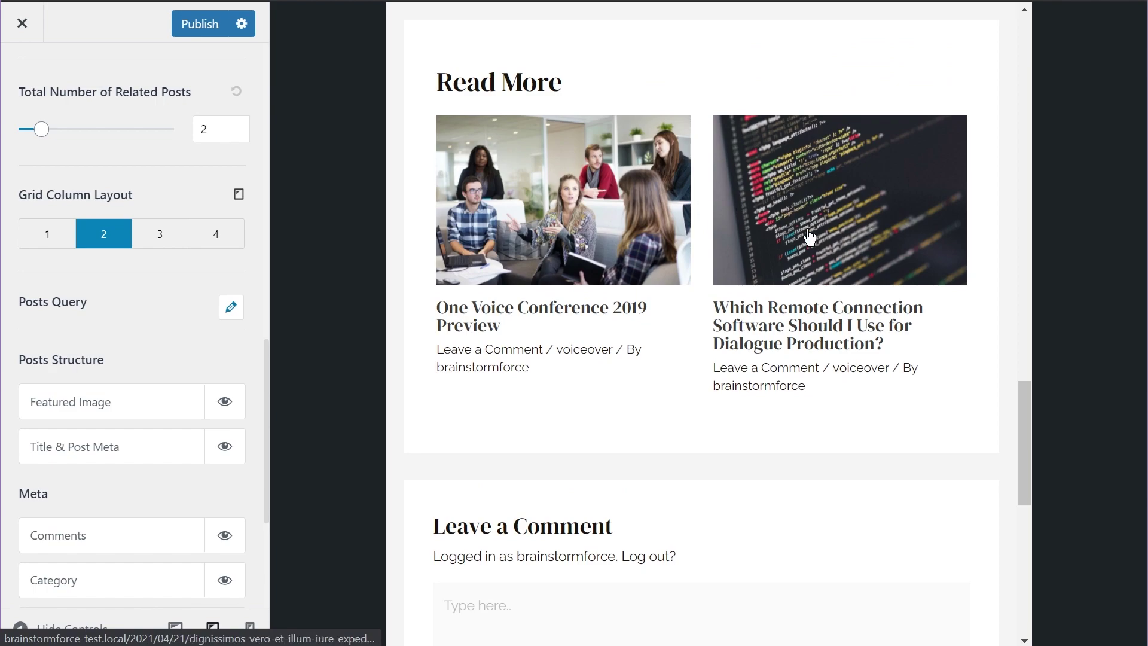
{"action": "left_click", "coordinate": [47, 242]}
{"action": "scroll", "coordinate": [657, 245], "scroll_direction": "up", "scroll_amount": 7}
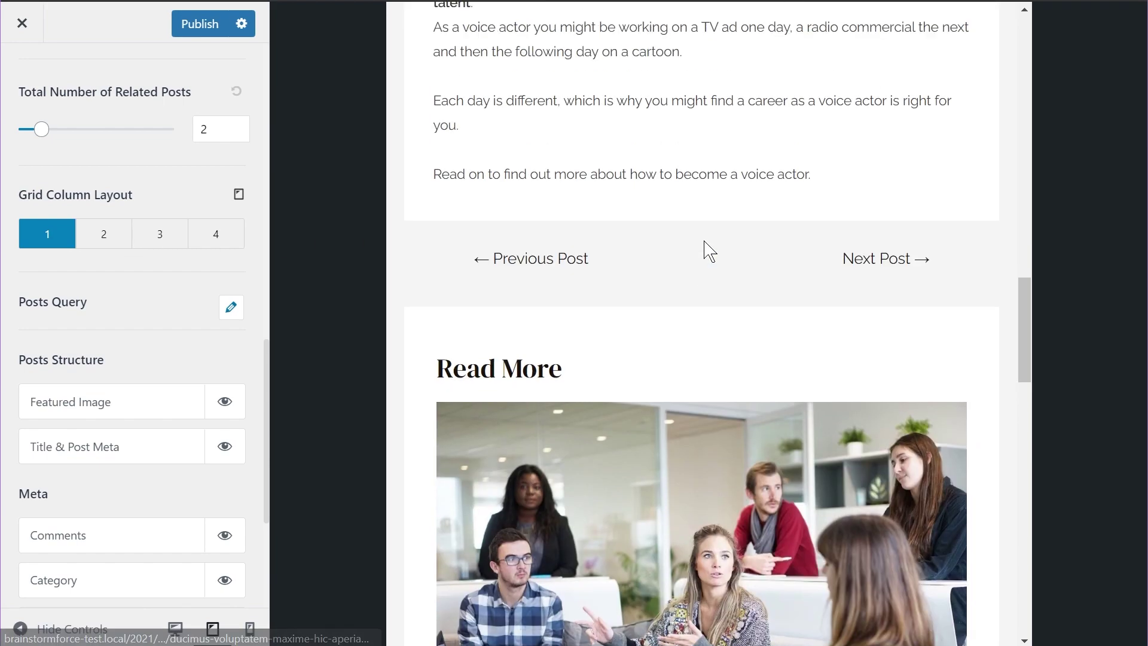
{"action": "scroll", "coordinate": [541, 233], "scroll_direction": "down", "scroll_amount": 8}
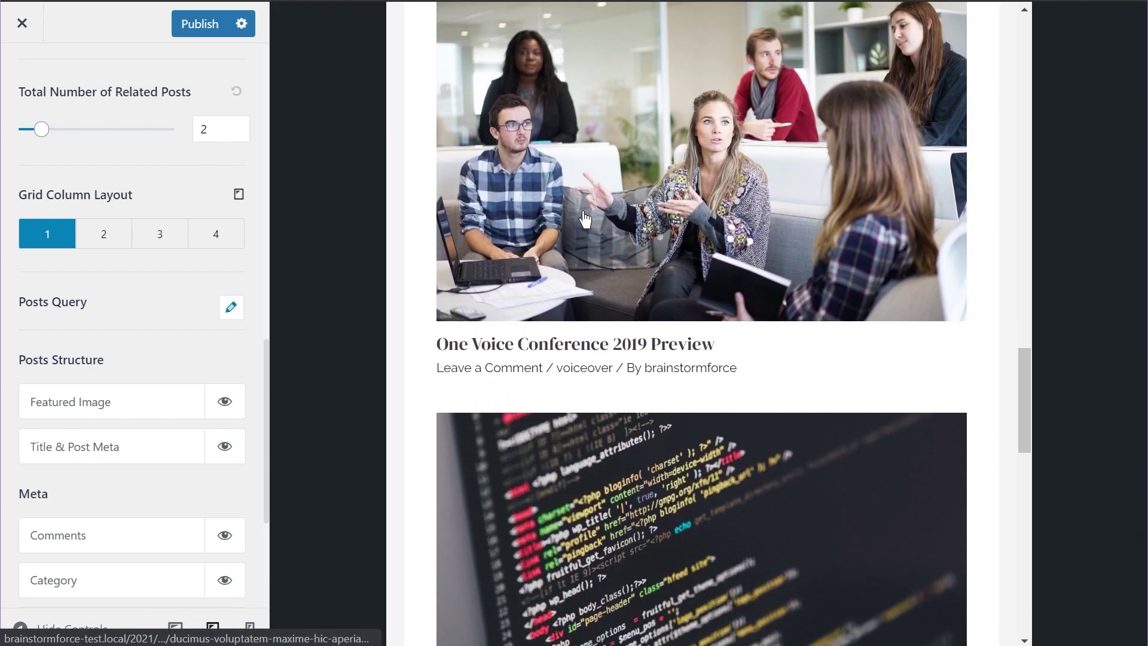
{"action": "scroll", "coordinate": [598, 216], "scroll_direction": "down", "scroll_amount": 5}
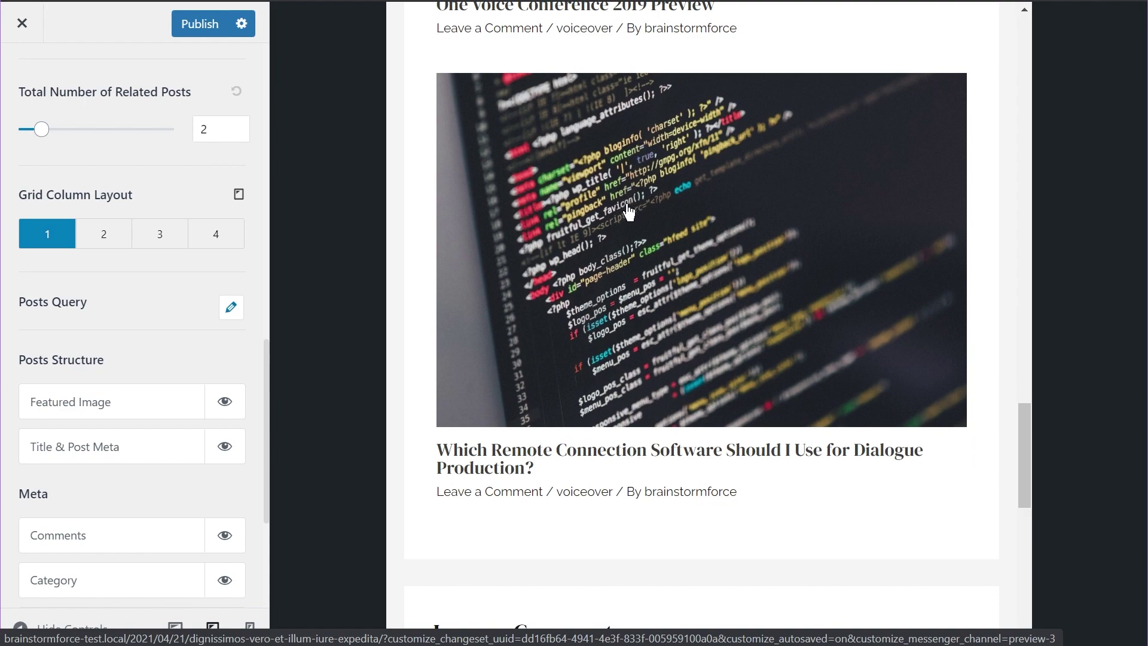
Set the mobile Grid Column Layout for related posts to 2 columns.
{"action": "left_click", "coordinate": [238, 195]}
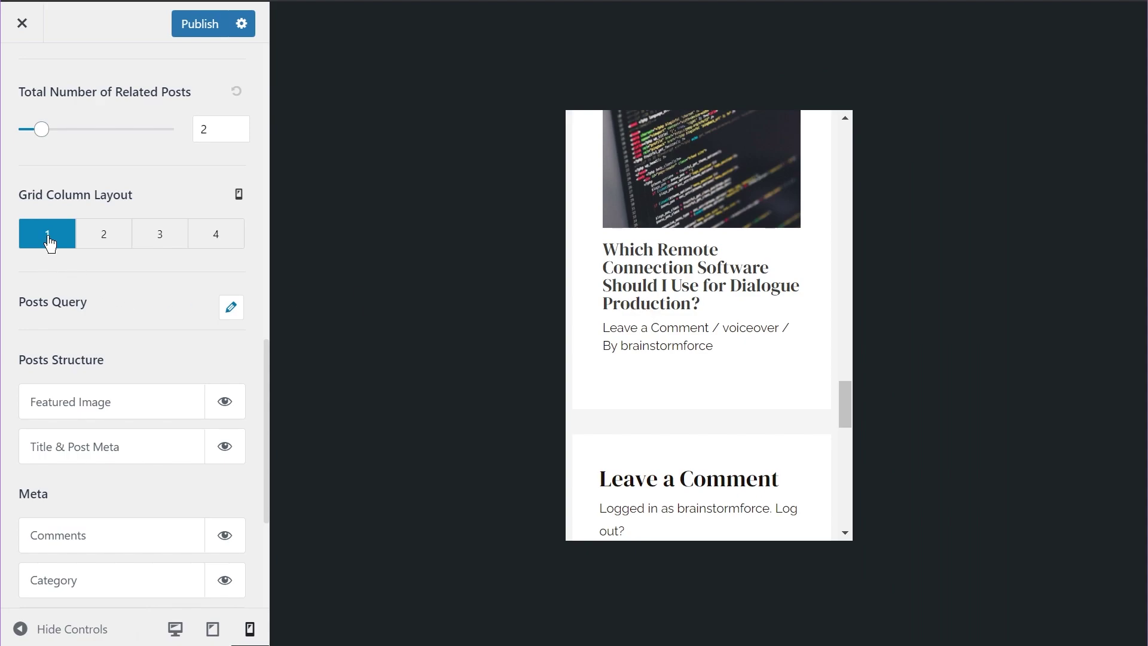
{"action": "scroll", "coordinate": [692, 323], "scroll_direction": "up", "scroll_amount": 2}
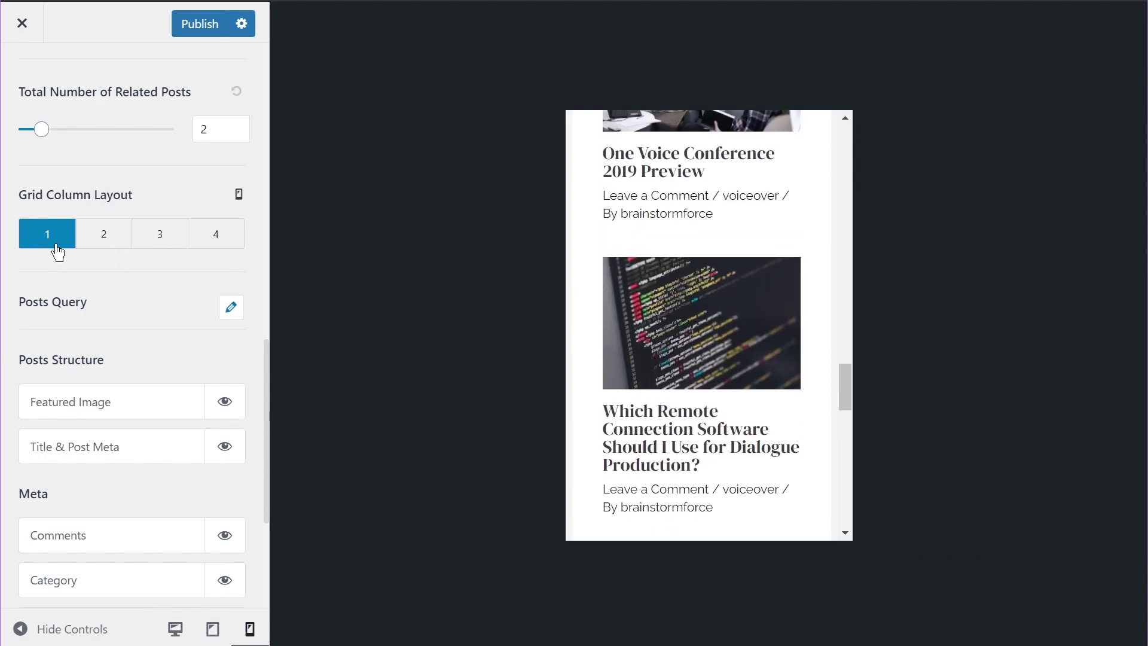
{"action": "scroll", "coordinate": [777, 328], "scroll_direction": "up", "scroll_amount": 6}
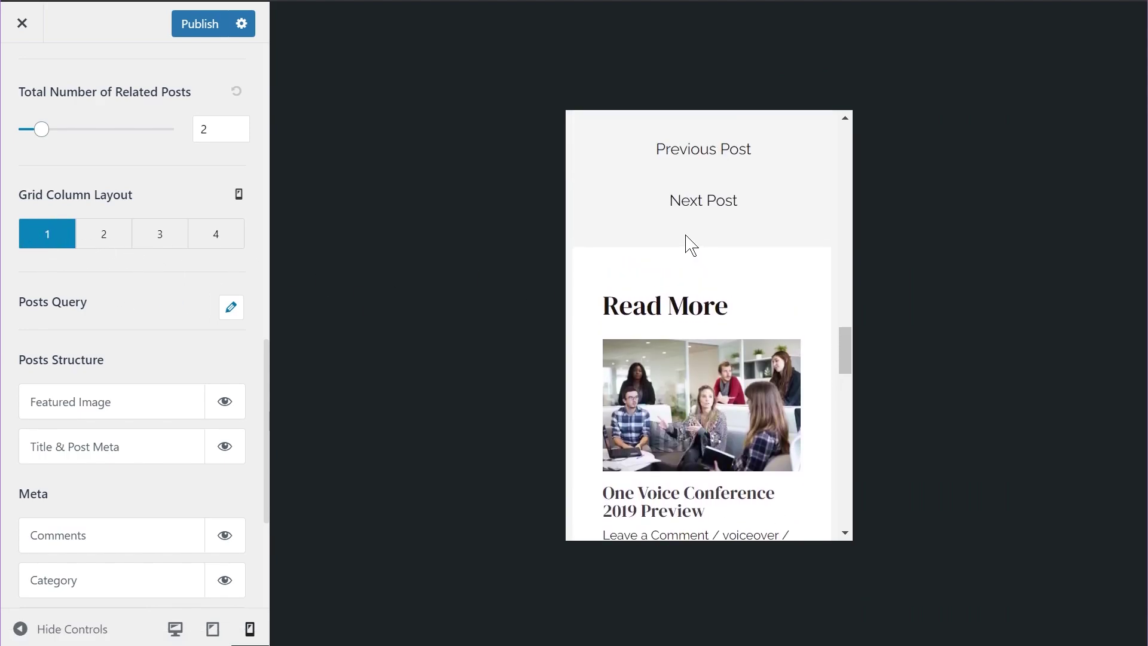
{"action": "scroll", "coordinate": [687, 243], "scroll_direction": "down", "scroll_amount": 3}
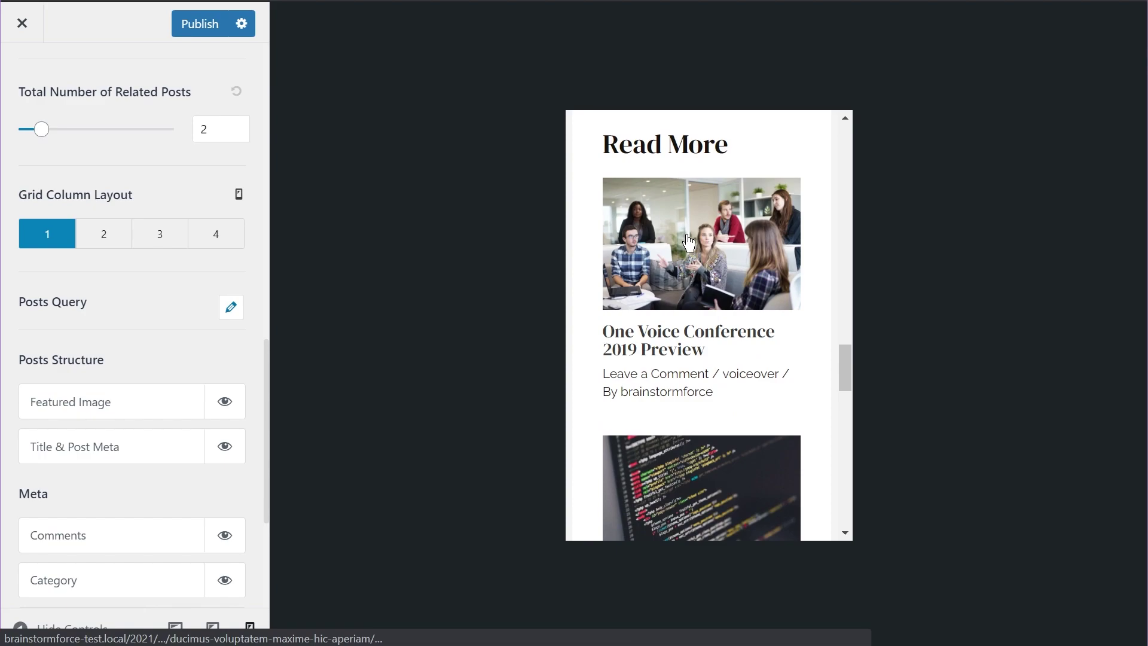
{"action": "left_click", "coordinate": [99, 244]}
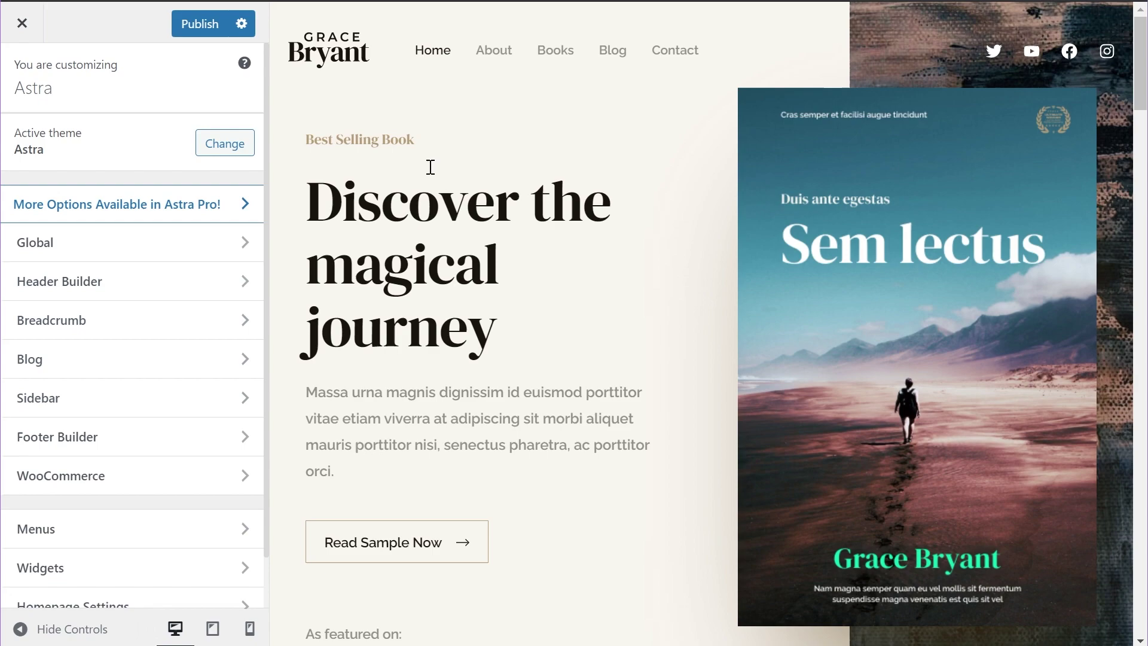
Open the header Logo settings via the logo's edit shortcut and scroll to the display toggles.
{"action": "left_click", "coordinate": [299, 42]}
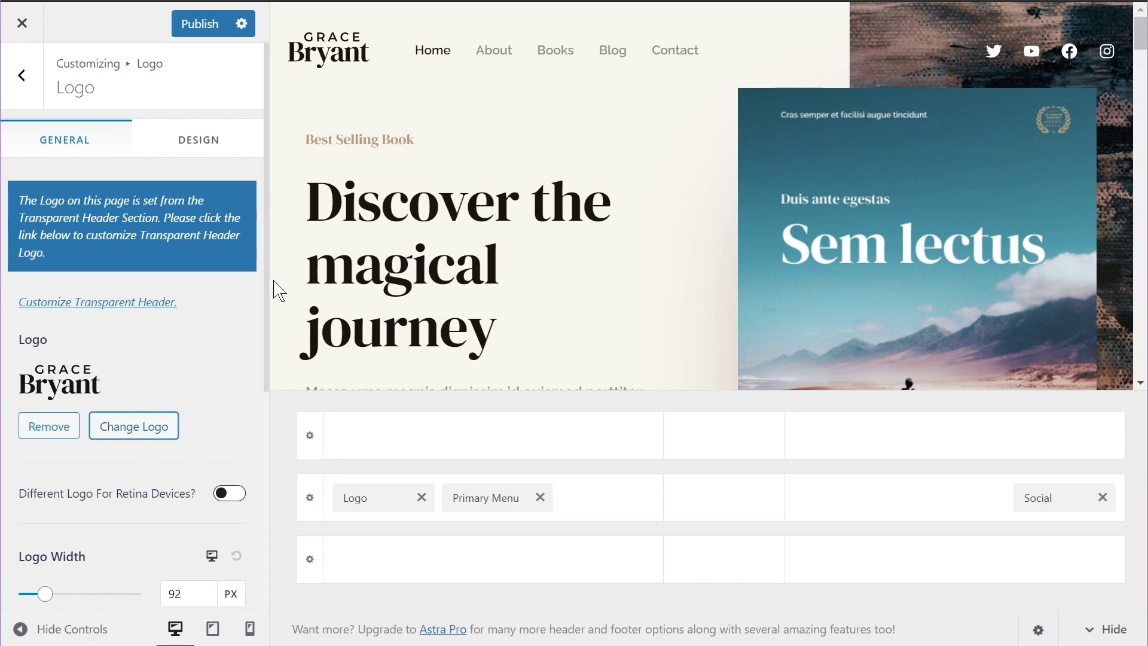
{"action": "scroll", "coordinate": [216, 299], "scroll_direction": "down", "scroll_amount": 5}
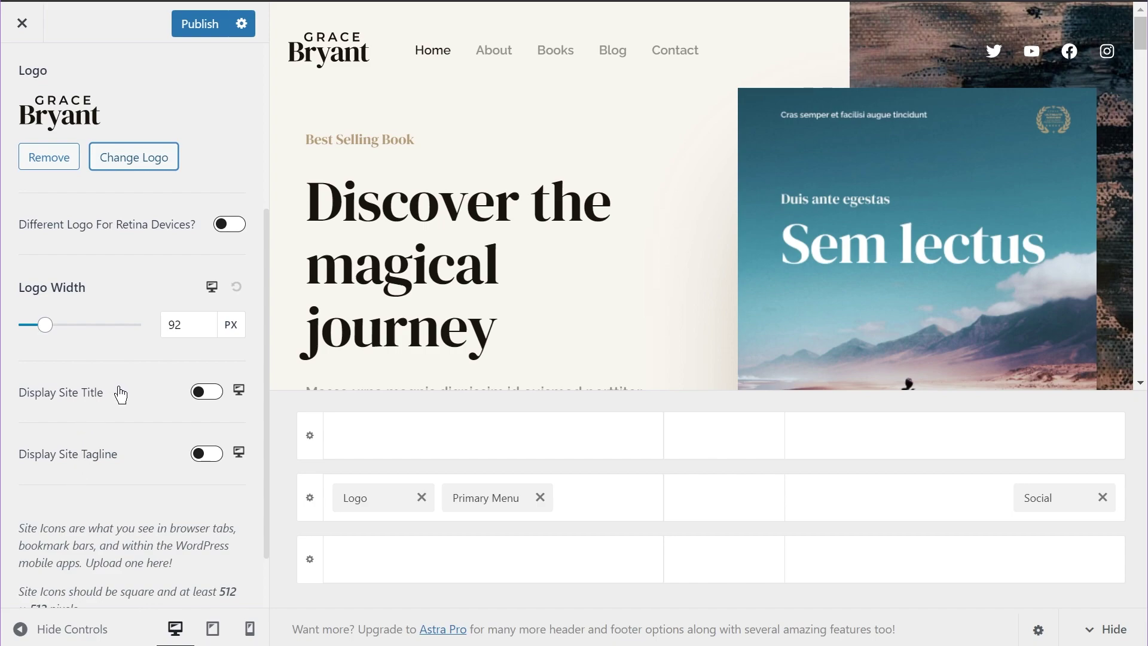
Remove the logo image, enable Display Site Title and Display Site Tagline on desktop, then switch to tablet.
{"action": "left_click", "coordinate": [66, 163]}
{"action": "left_click", "coordinate": [214, 386]}
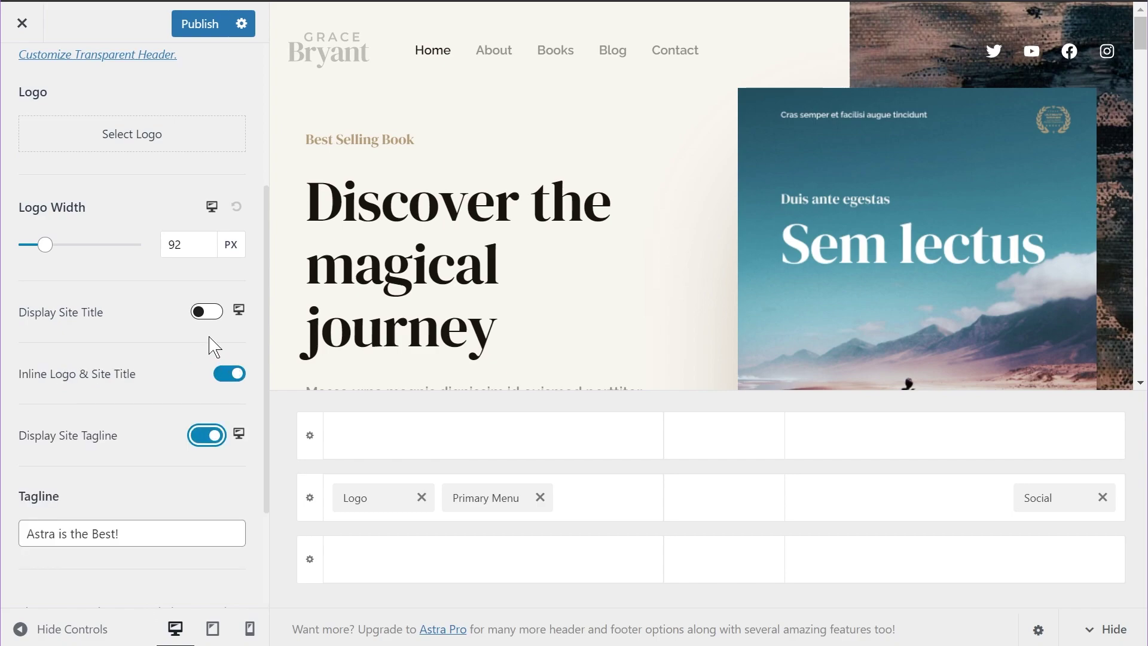
{"action": "left_click", "coordinate": [213, 311]}
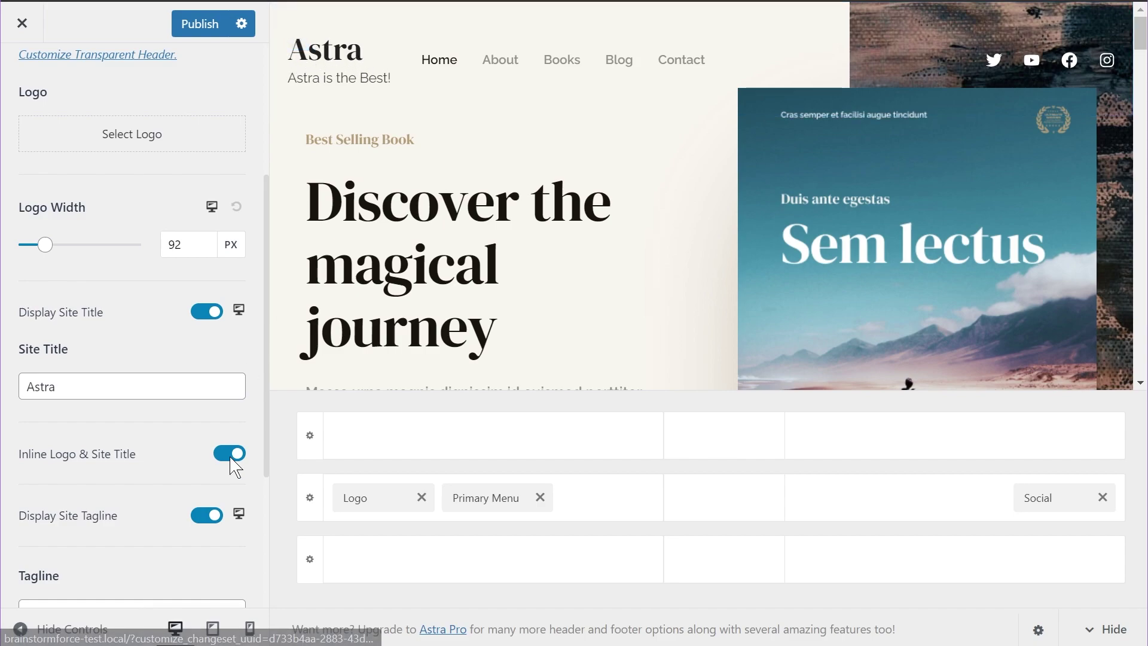
{"action": "left_click", "coordinate": [241, 313]}
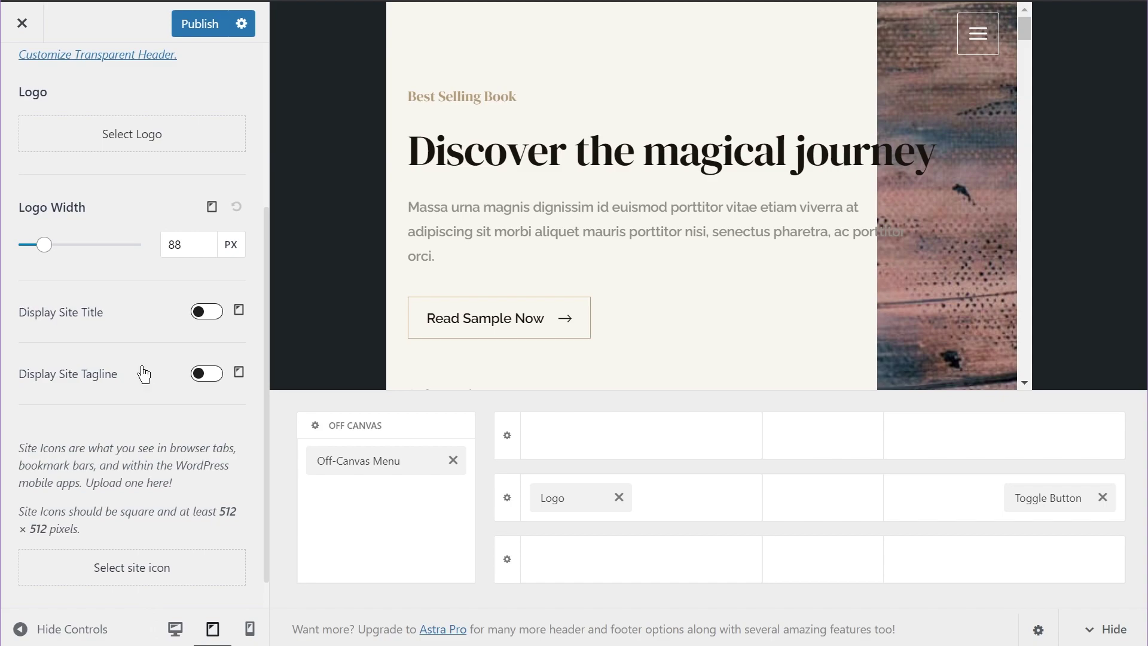
Turn on Display Site Title and Display Site Tagline for both tablet and mobile.
{"action": "left_click", "coordinate": [207, 311]}
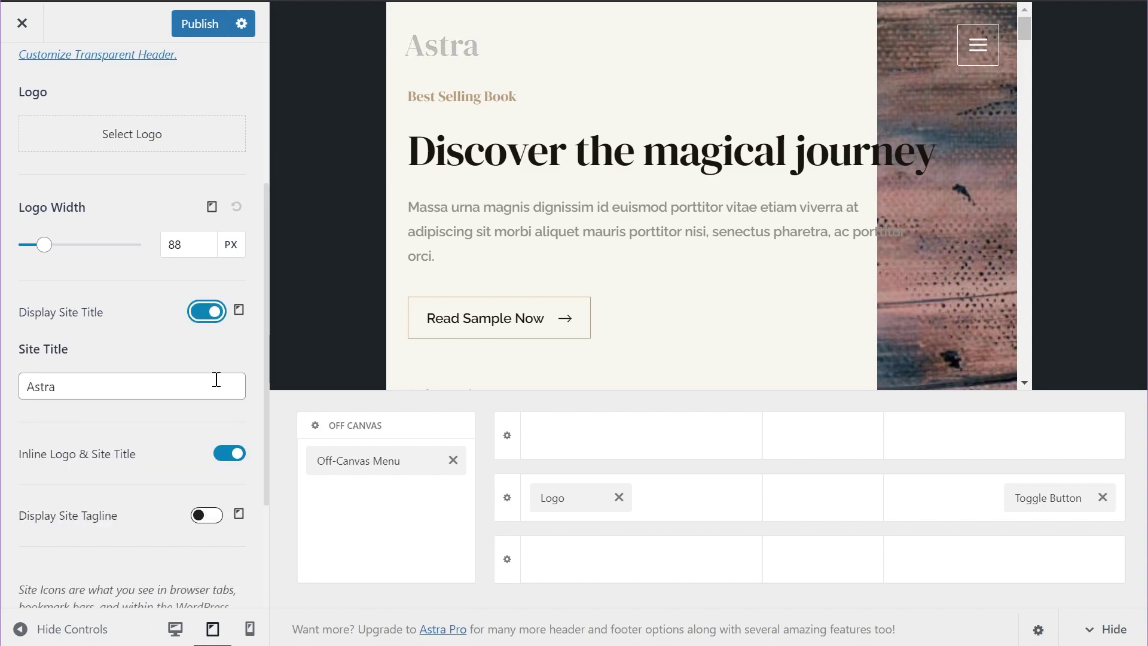
{"action": "left_click", "coordinate": [209, 516]}
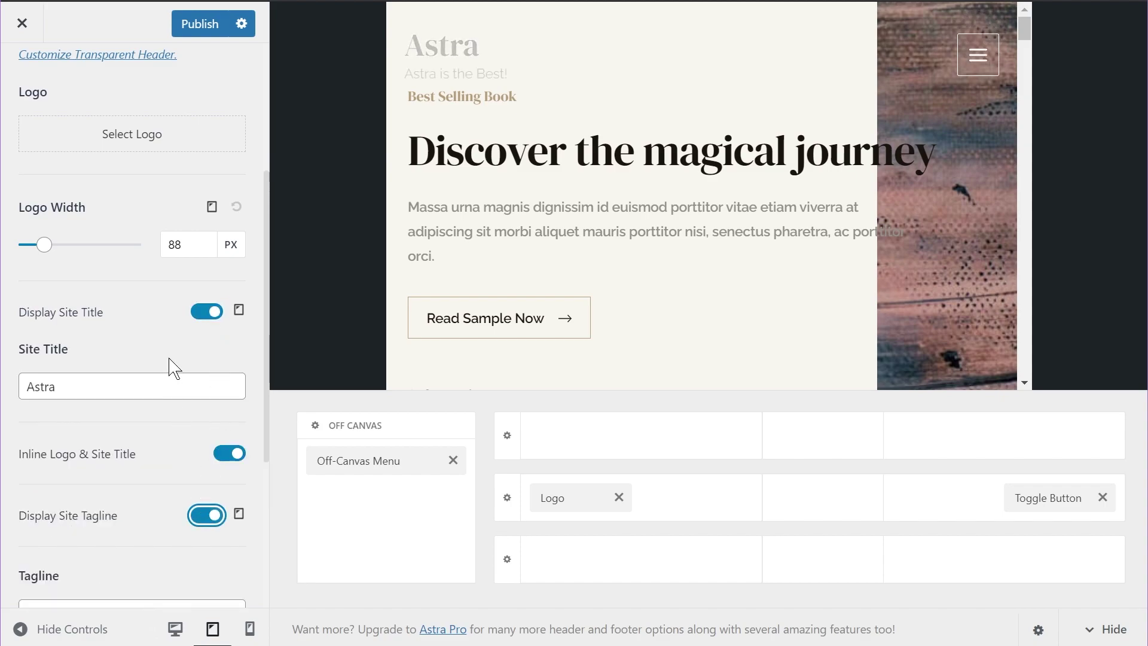
{"action": "left_click", "coordinate": [239, 310]}
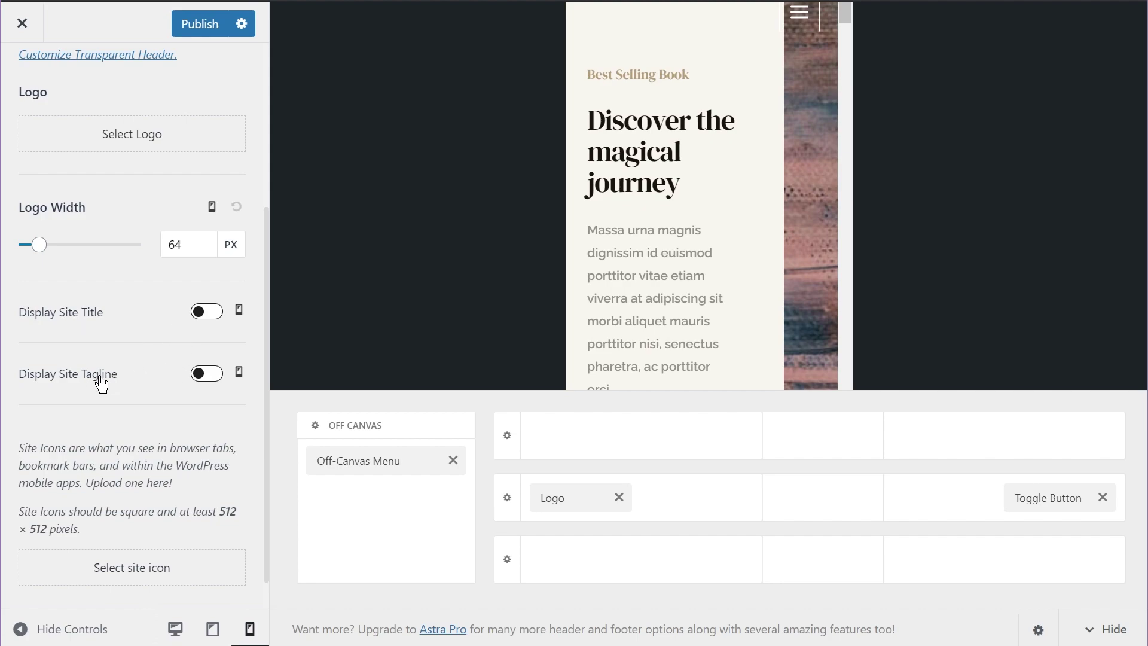
{"action": "left_click", "coordinate": [210, 311]}
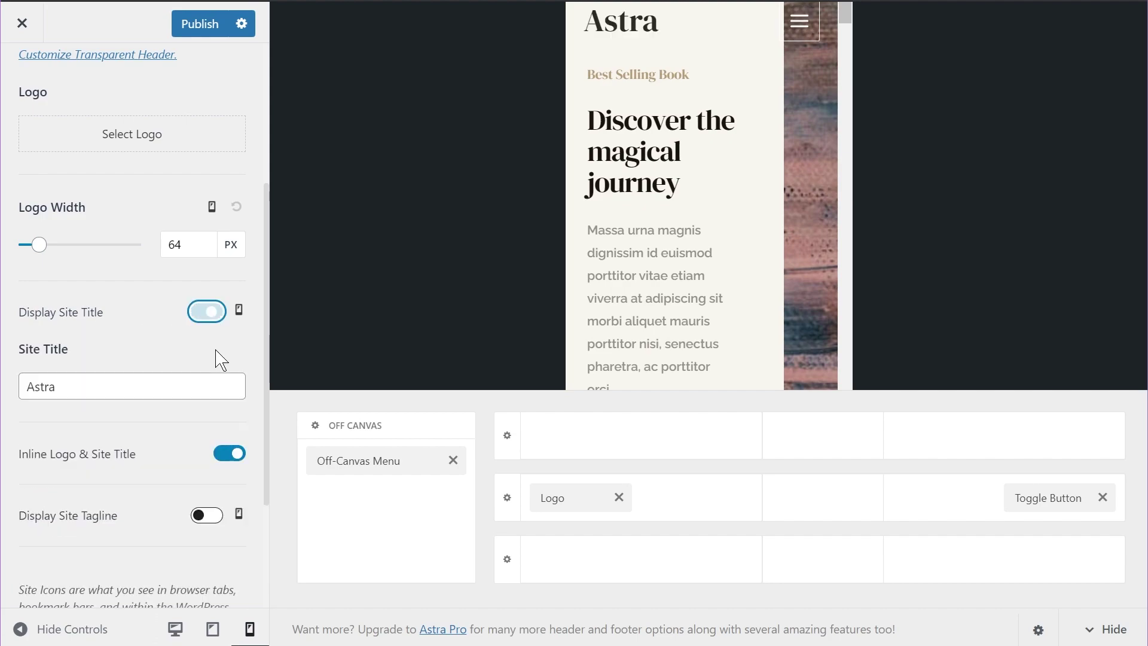
{"action": "left_click", "coordinate": [213, 518]}
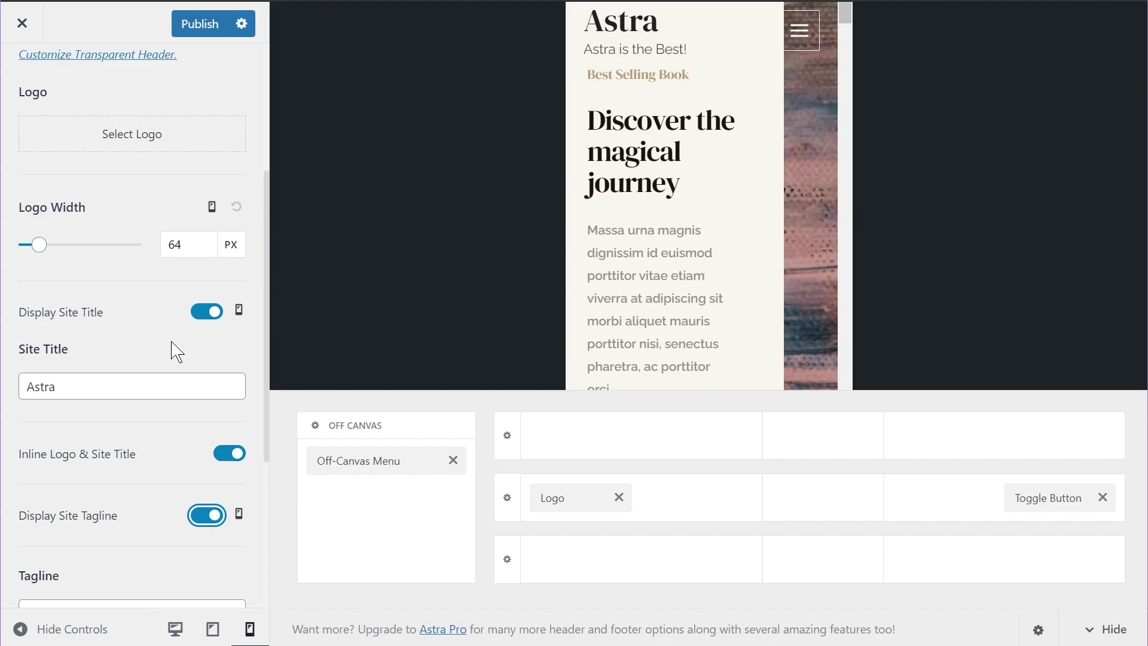
Switch the Logo settings back to desktop view and scroll the panel to the top.
{"action": "left_click", "coordinate": [238, 310]}
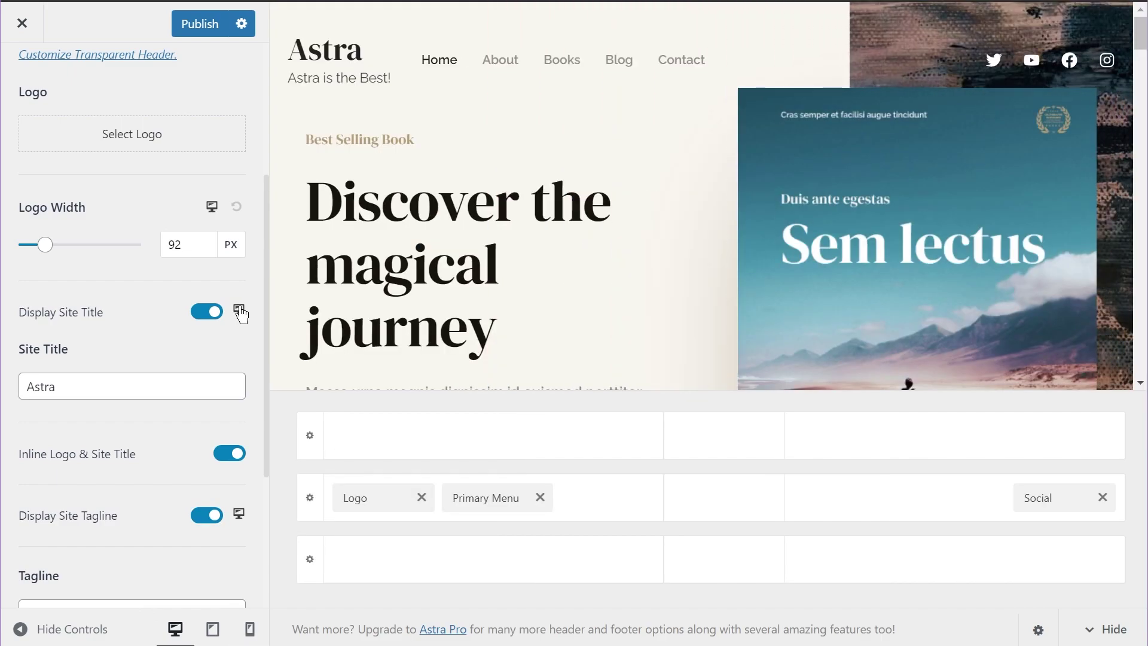
{"action": "scroll", "coordinate": [142, 316], "scroll_direction": "down", "scroll_amount": 4}
{"action": "scroll", "coordinate": [144, 317], "scroll_direction": "up", "scroll_amount": 6}
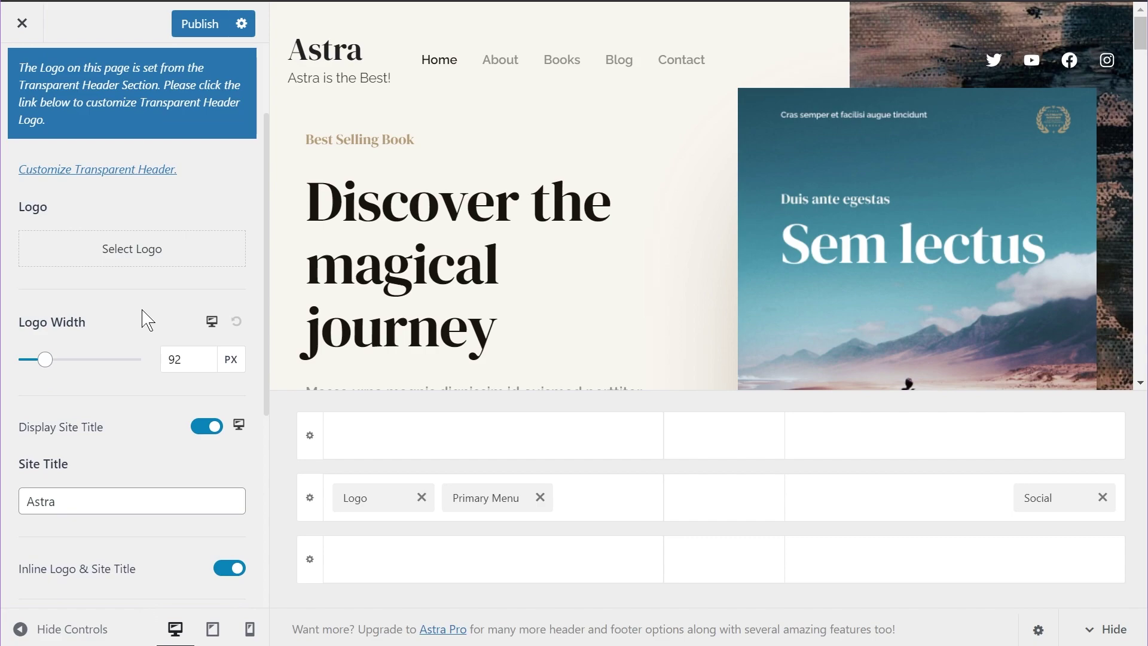
{"action": "scroll", "coordinate": [197, 288], "scroll_direction": "down", "scroll_amount": 3}
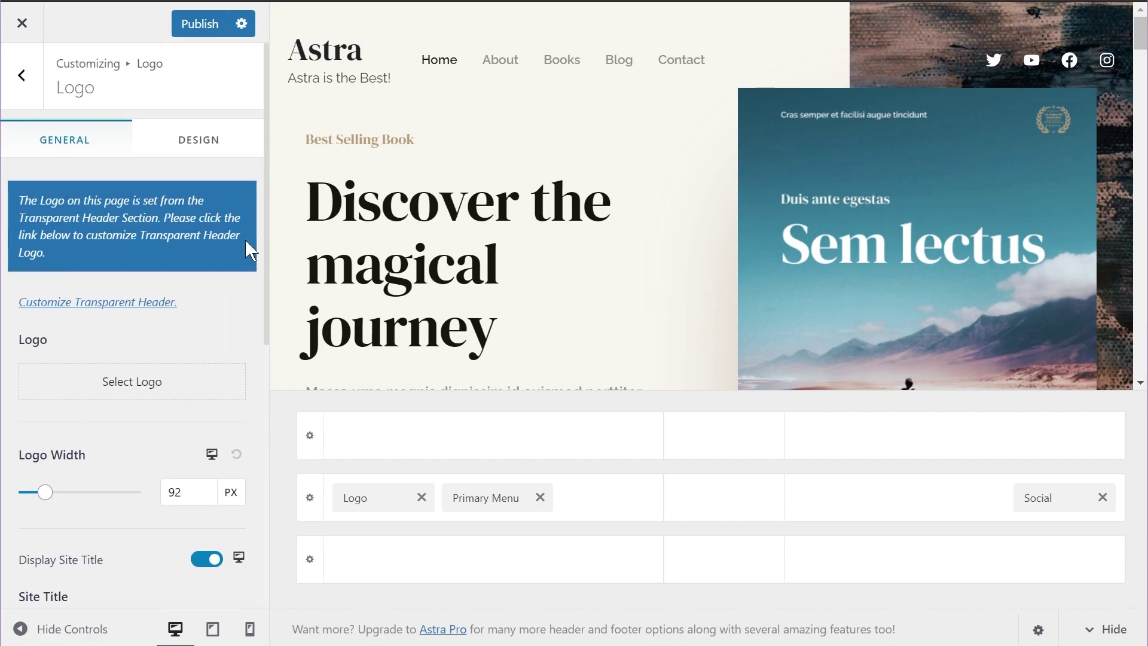
Show the Logo panel's Design options with title and tagline colours and font sizes.
{"action": "left_click", "coordinate": [196, 146]}
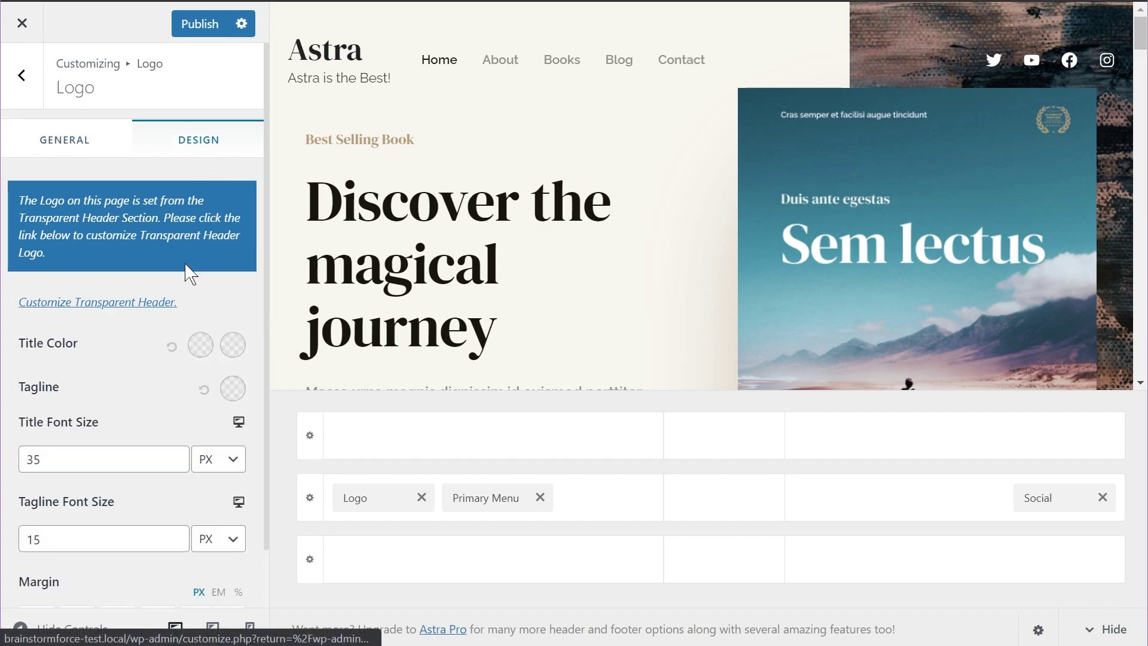
{"action": "scroll", "coordinate": [189, 272], "scroll_direction": "down", "scroll_amount": 1}
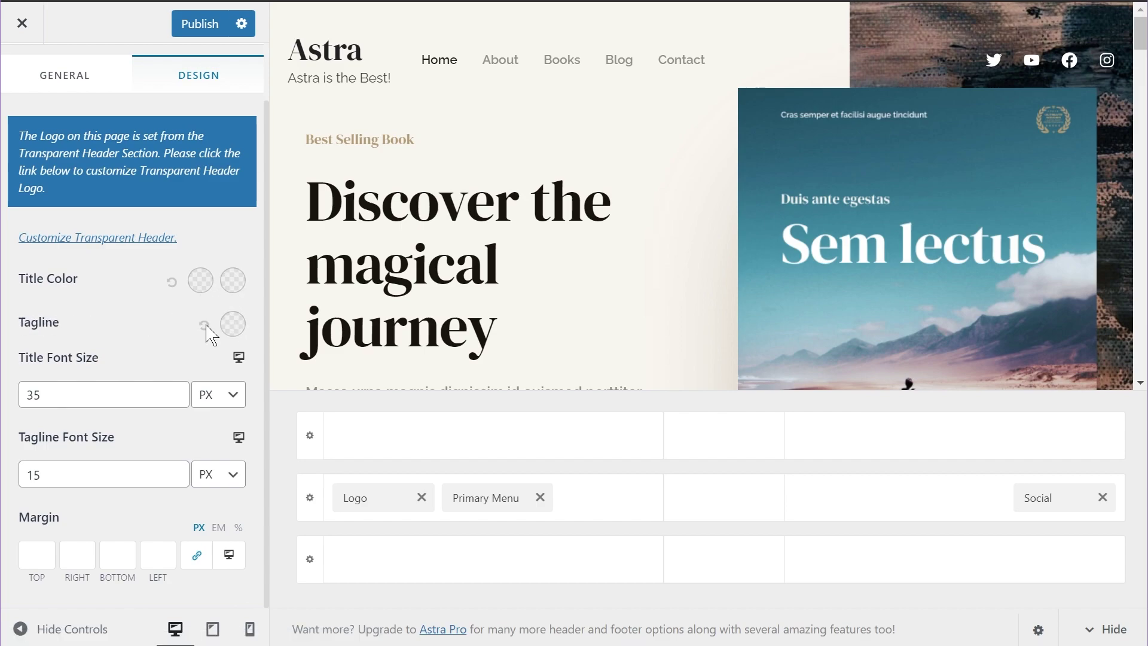
Set the site title colour to #b69d78 and its second title colour to black.
{"action": "left_click", "coordinate": [200, 287]}
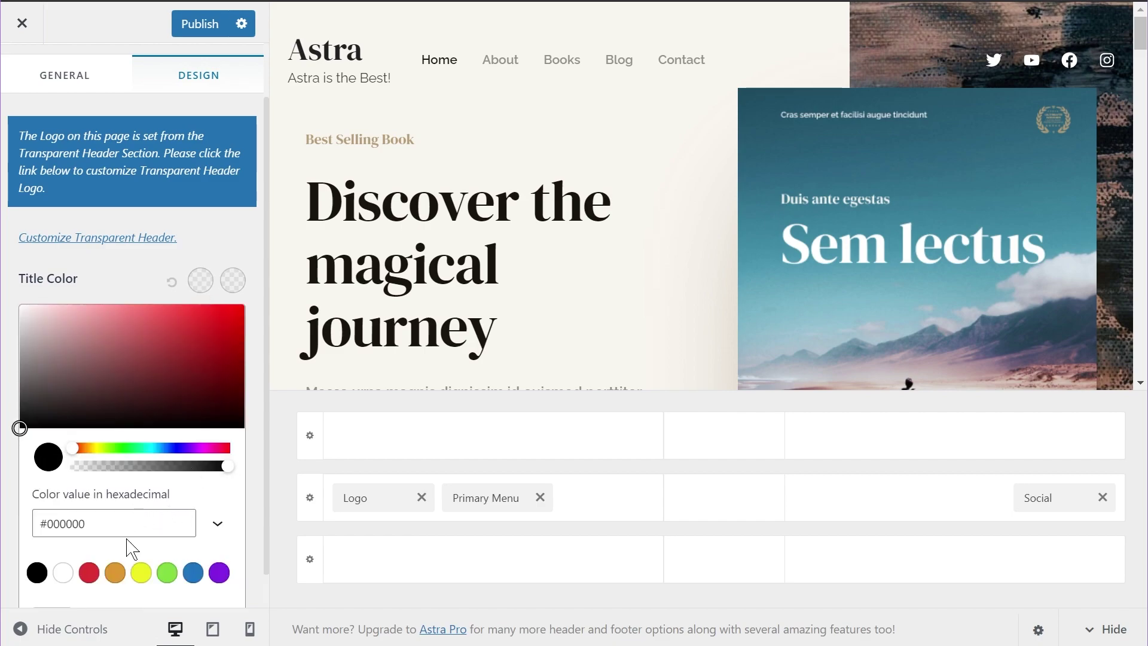
{"action": "left_click", "coordinate": [120, 521]}
{"action": "key", "text": "ctrl+a"}
{"action": "type", "text": "#b69d78"}
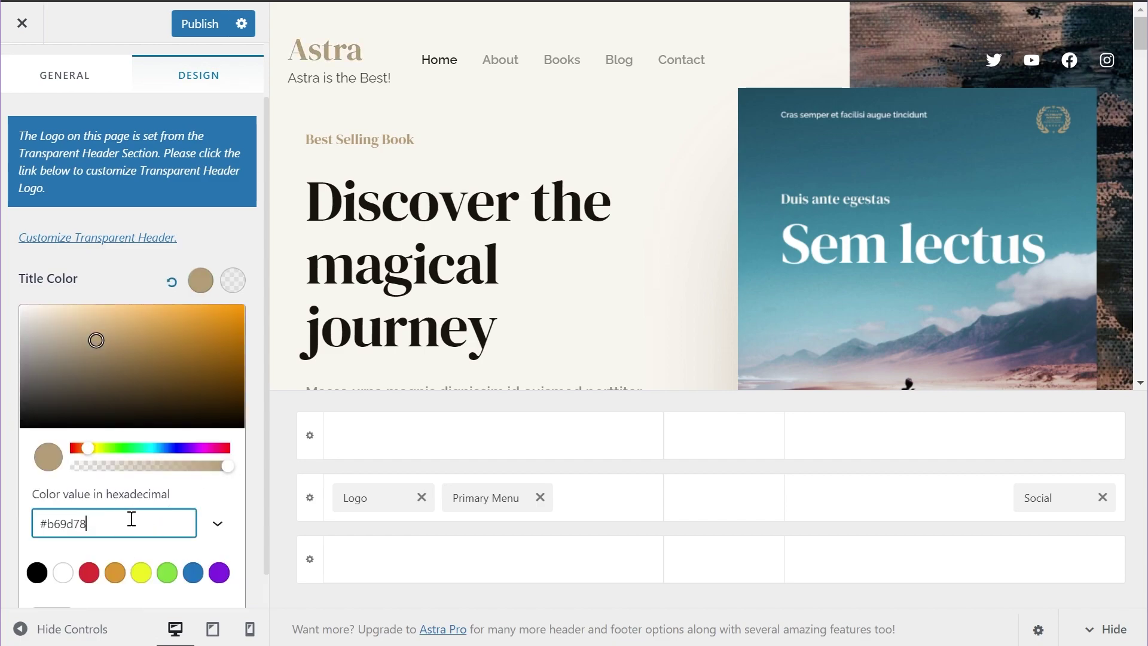
{"action": "left_click", "coordinate": [200, 280]}
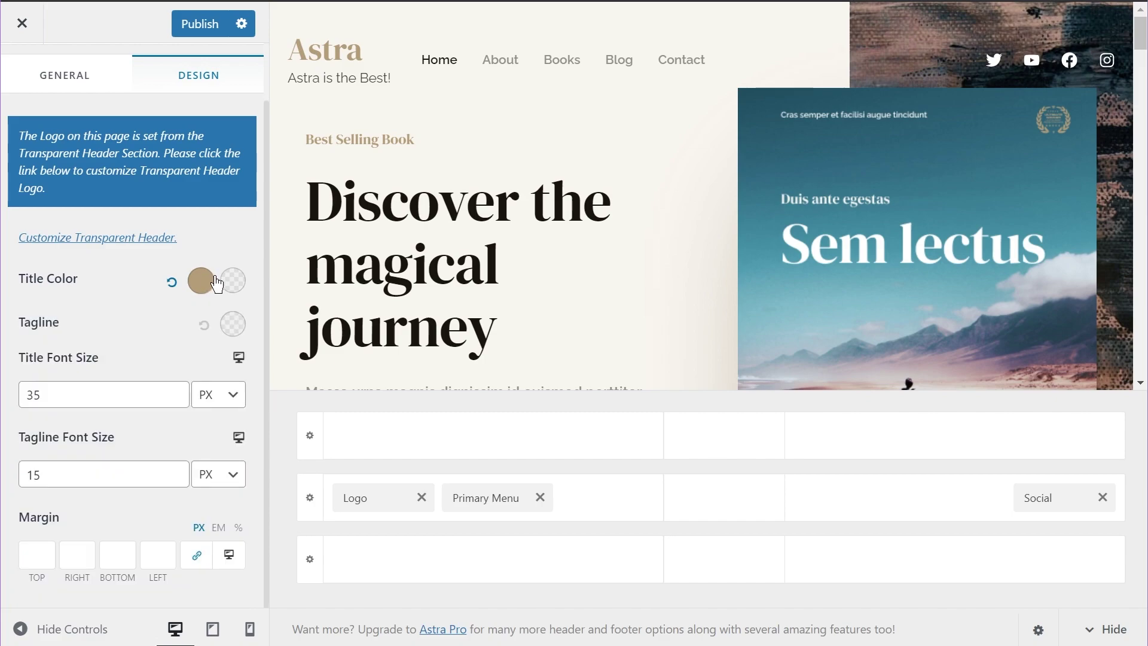
{"action": "left_click", "coordinate": [233, 280]}
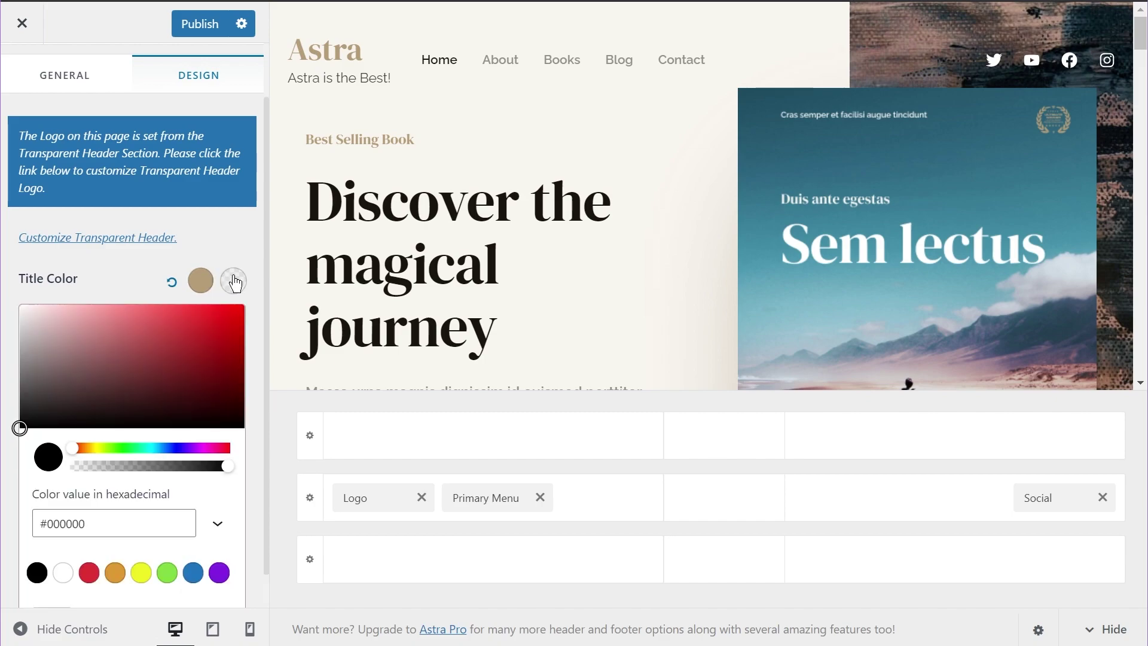
{"action": "left_click", "coordinate": [19, 428]}
Set the tagline colour to #b69d78.
{"action": "left_click", "coordinate": [235, 326]}
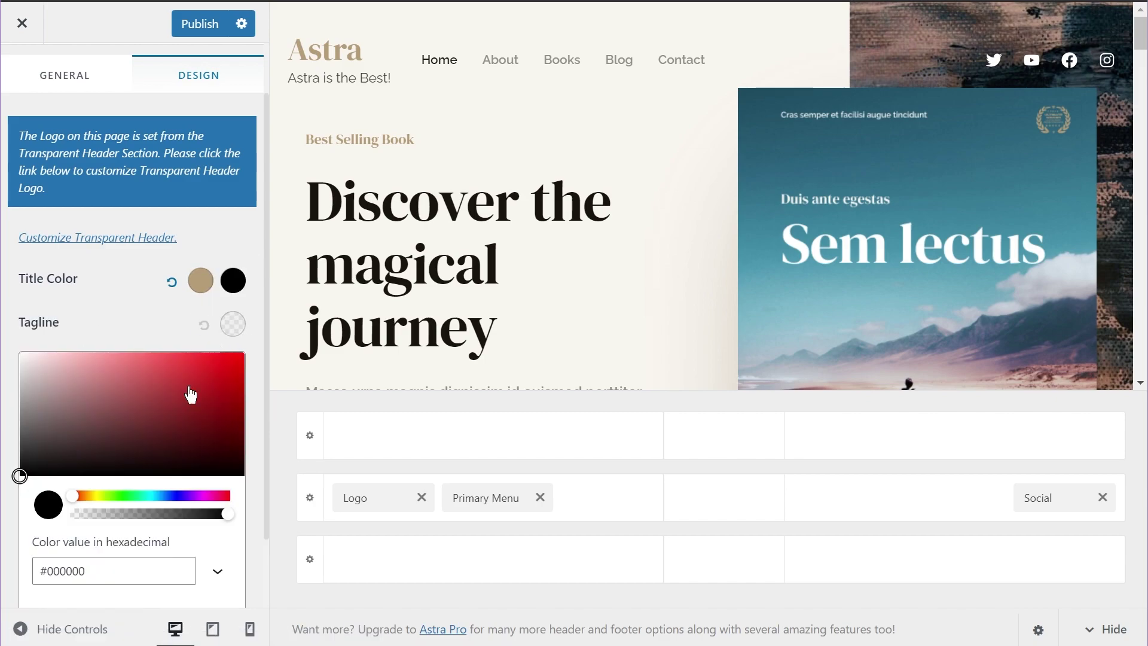
{"action": "left_click", "coordinate": [117, 567]}
{"action": "key", "text": "ctrl+a"}
{"action": "type", "text": "#b5a079"}
{"action": "left_click", "coordinate": [112, 318]}
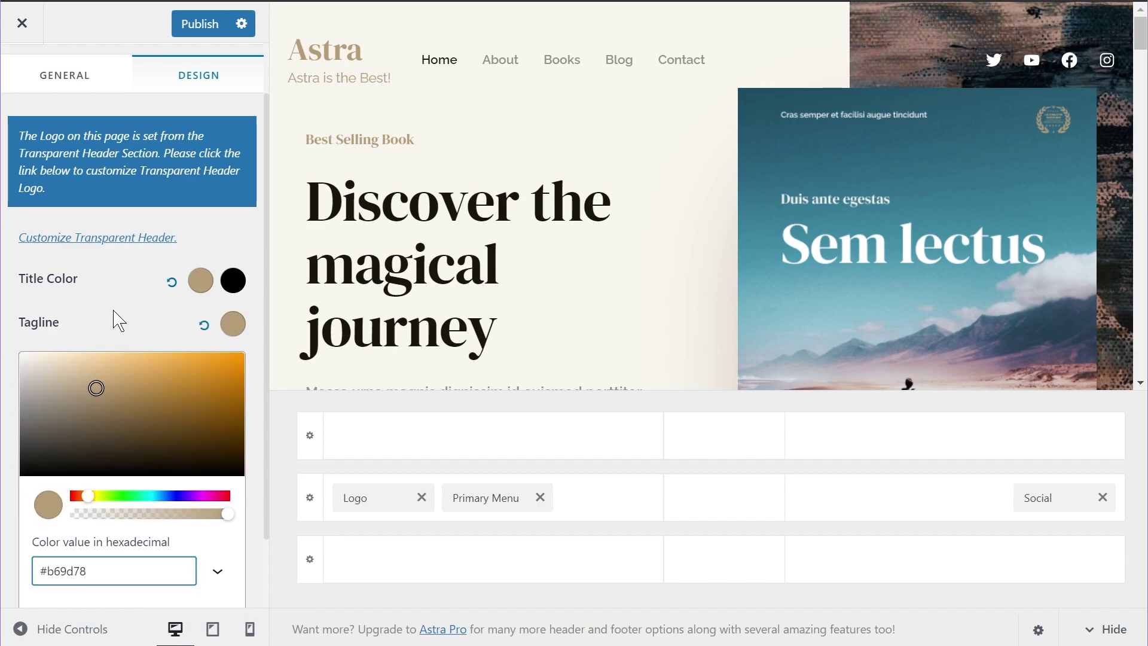